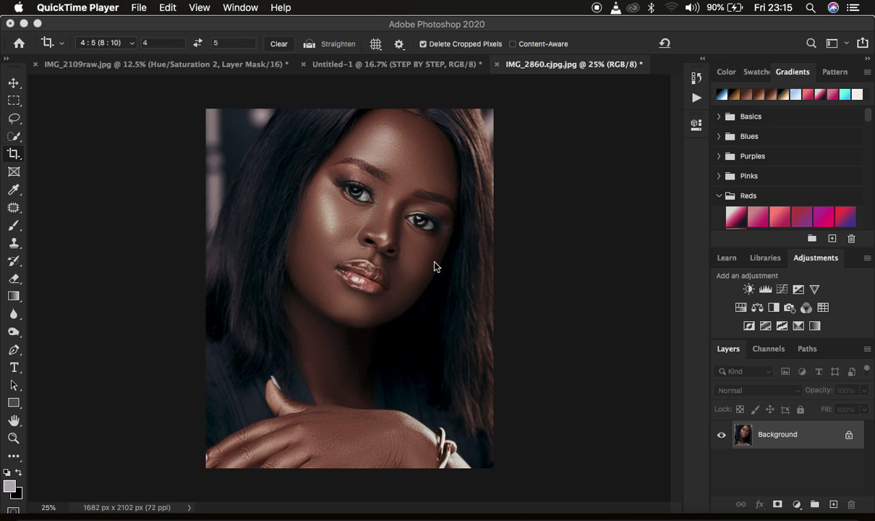
Step: Examine the skin on the portrait's face up close at 50% zoom, then return to the full-image view
left_click(547, 293)
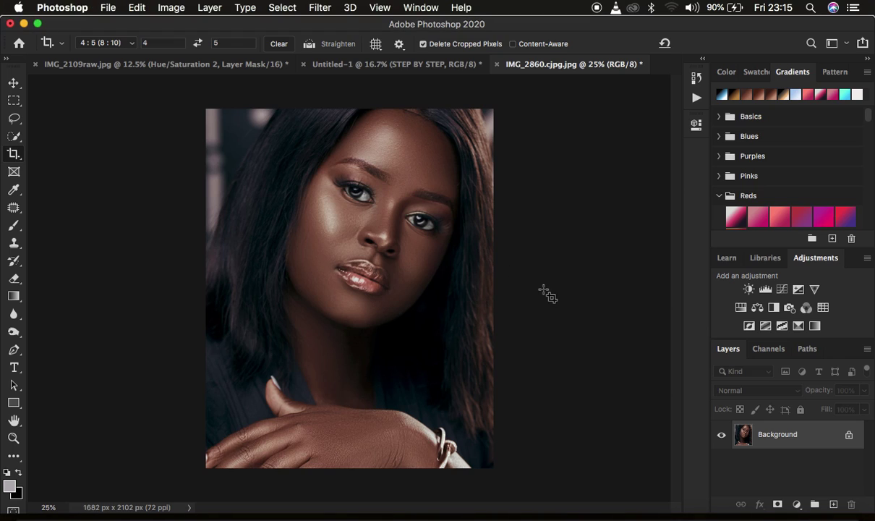
key("super+equal")
key("super+equal")
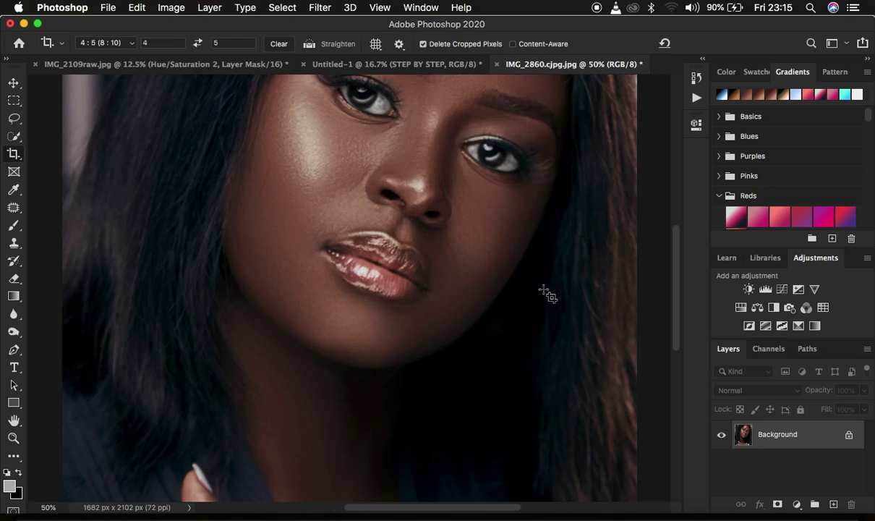
scroll(561, 194, "up", 3)
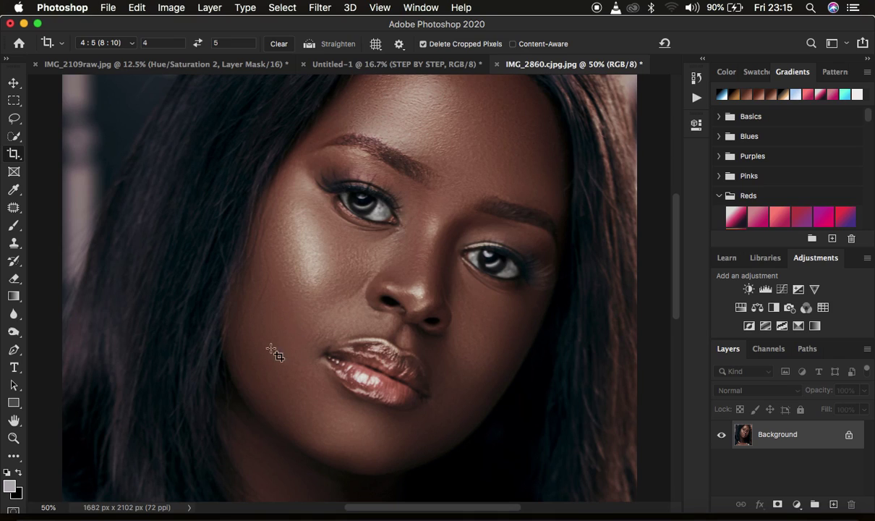
key("super")
key("super+minus")
key("super+minus")
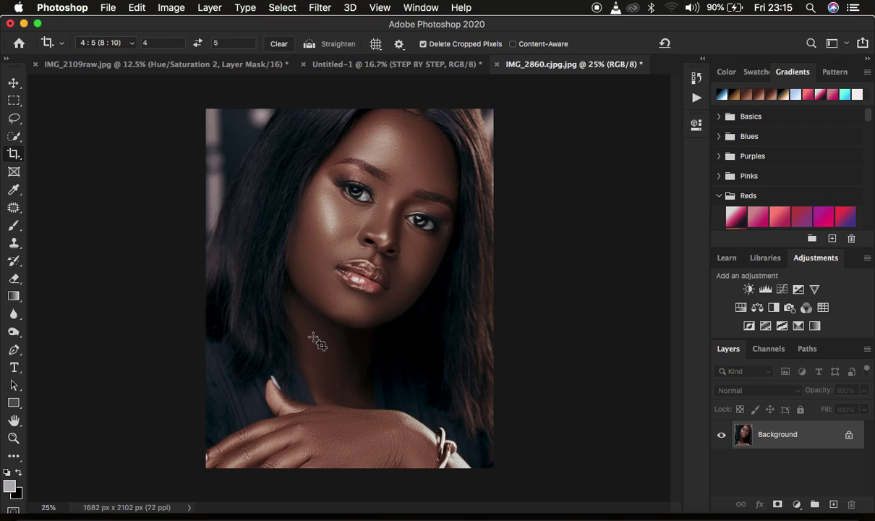
Step: Add a new empty layer above the Background and name it texture
left_click(15, 117)
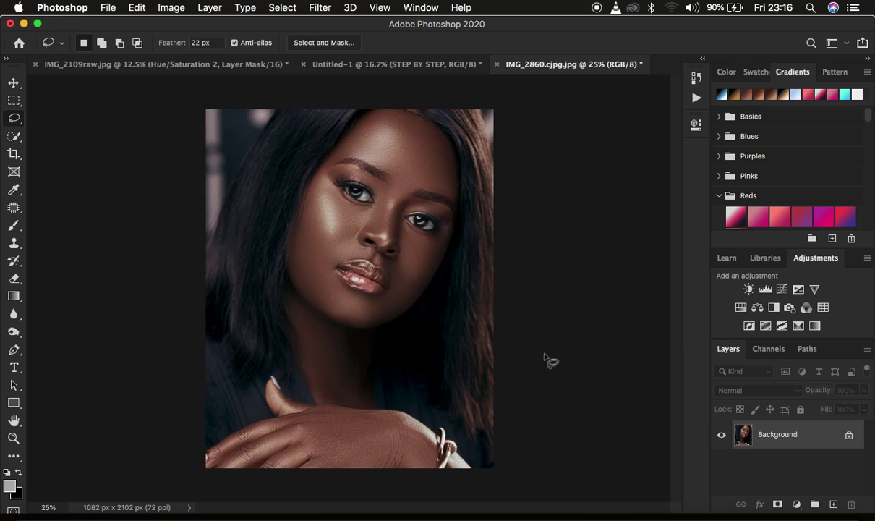
left_click(833, 504)
double_click(769, 435)
type("tex")
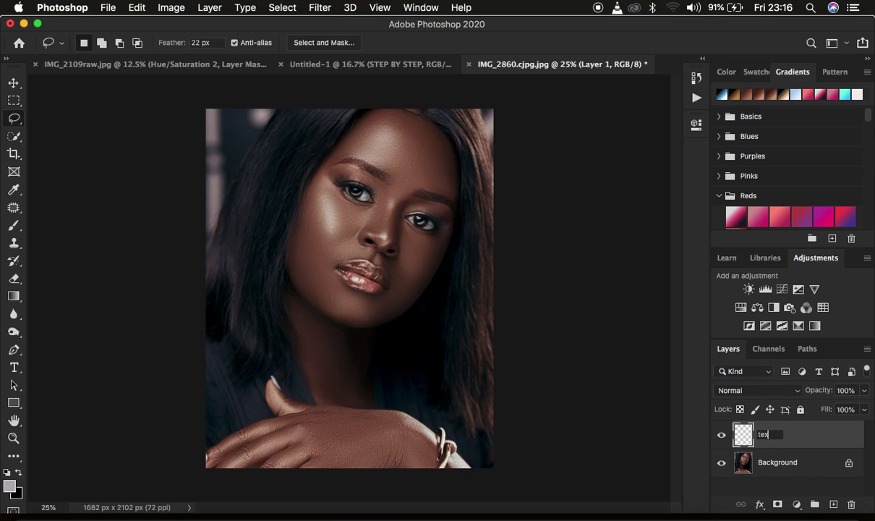
type("ture")
key("Return")
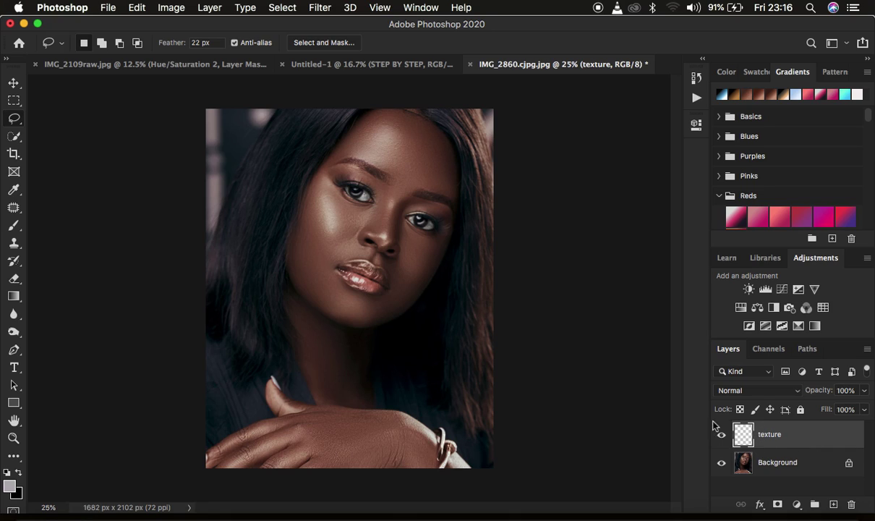
Step: Fill the texture layer with 50% Gray in Normal mode at 100% opacity
left_click(137, 7)
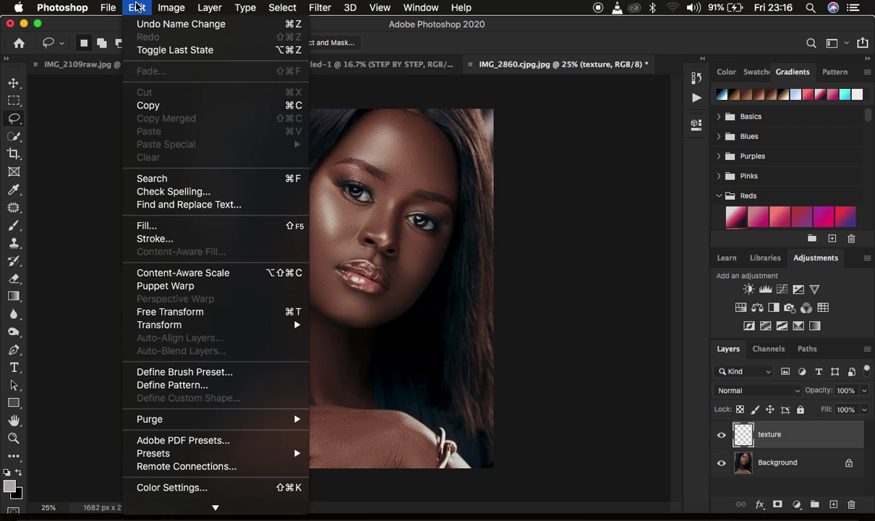
left_click(194, 225)
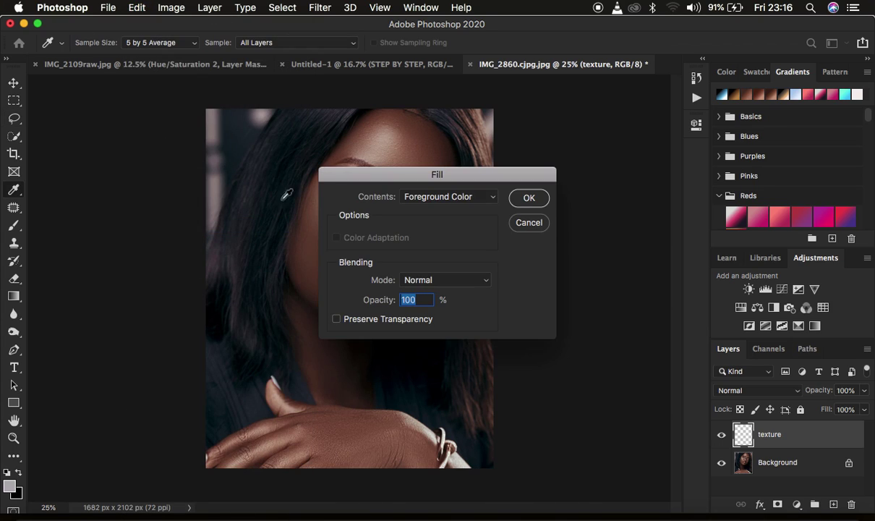
left_click_drag(434, 177, 568, 121)
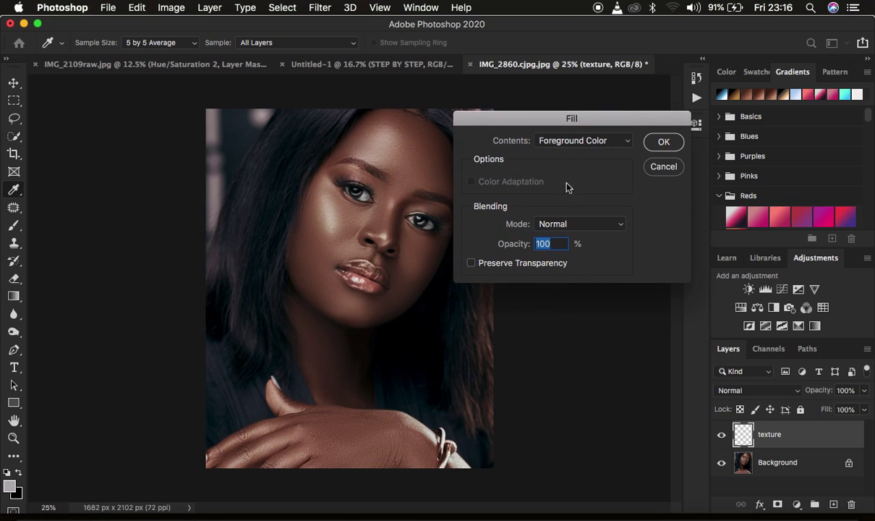
left_click(559, 142)
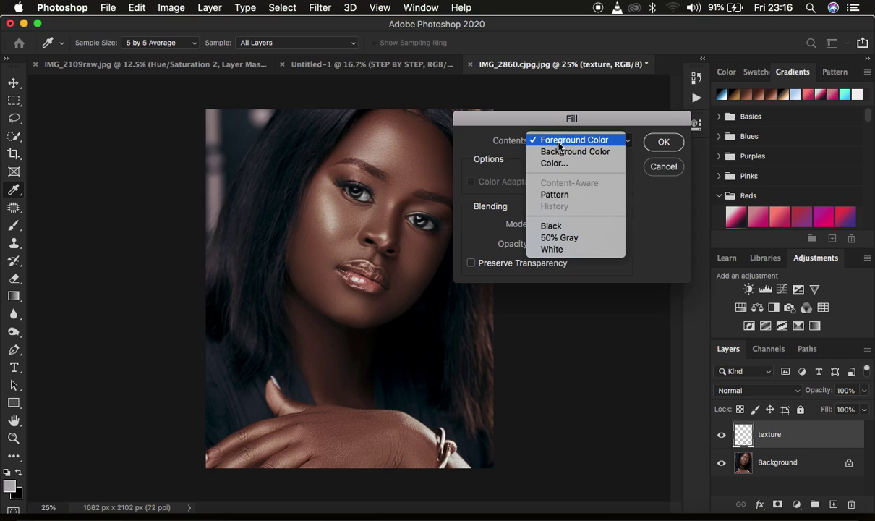
left_click(559, 238)
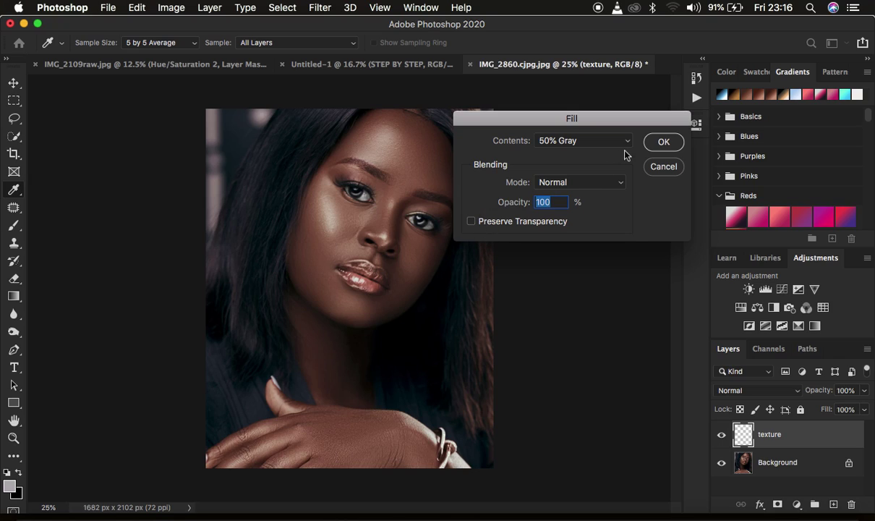
left_click(661, 143)
key("l")
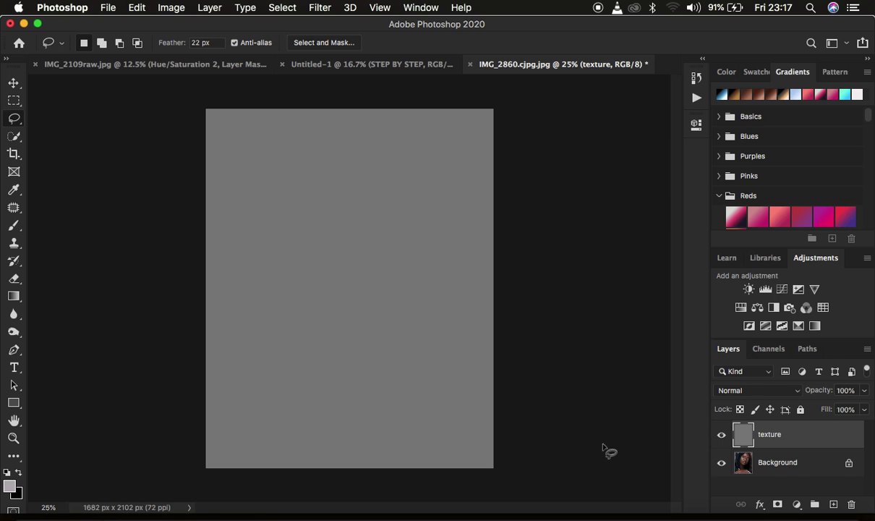
Step: Set the texture layer's blend mode to Overlay and convert the layer to a smart object
left_click(731, 391)
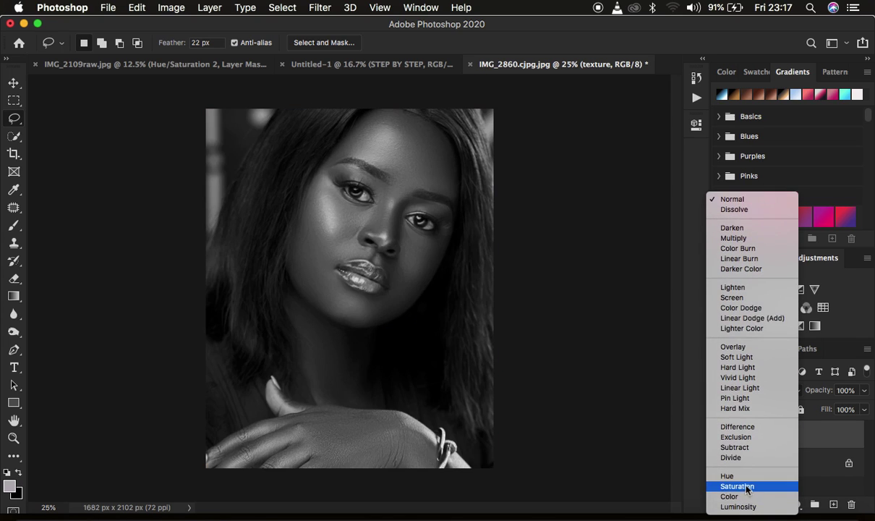
left_click(734, 346)
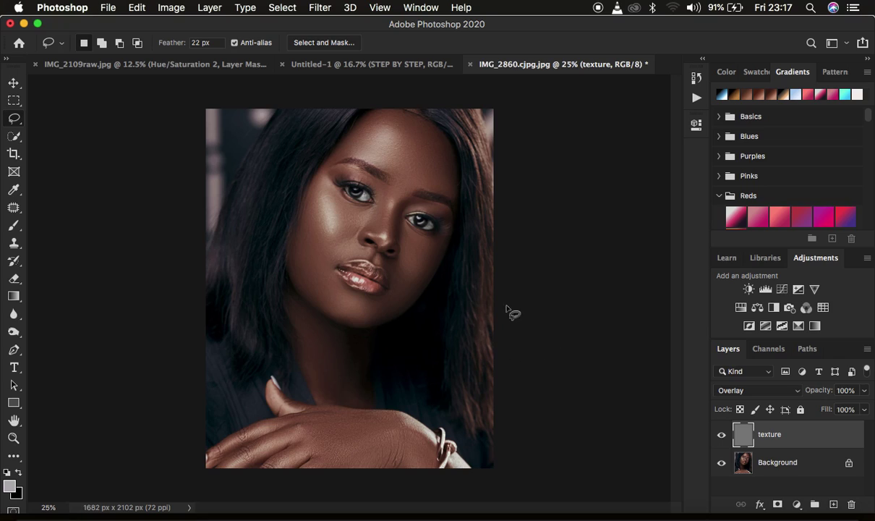
right_click(799, 441)
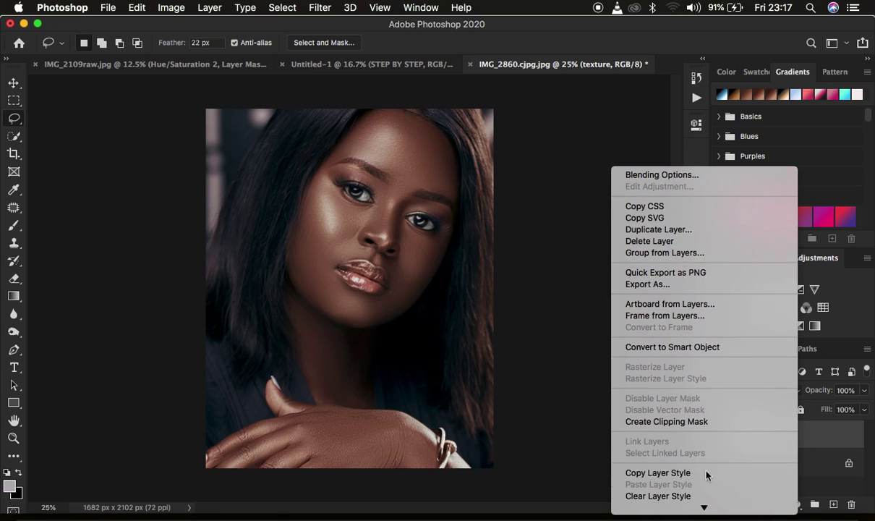
left_click(687, 348)
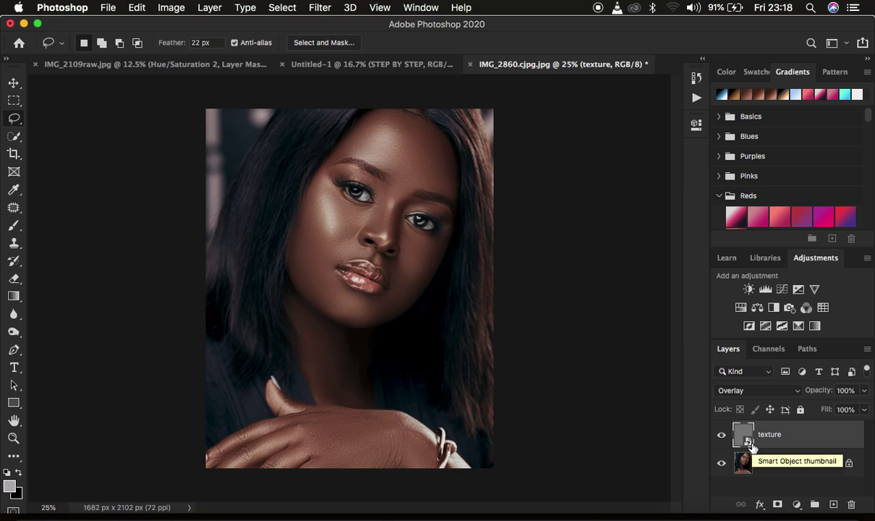
Step: Open the Camera Raw Filter for the texture layer and set Grain to 71 with a grain Size of 41
left_click(320, 7)
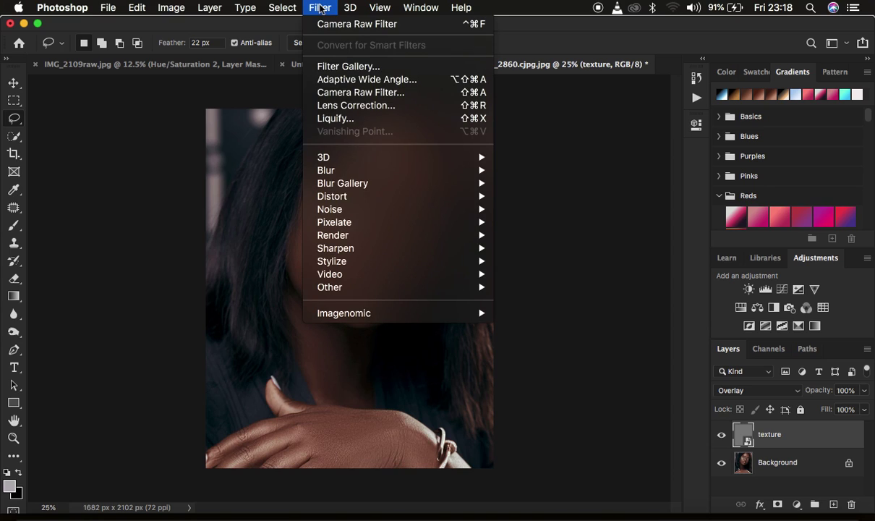
left_click(350, 93)
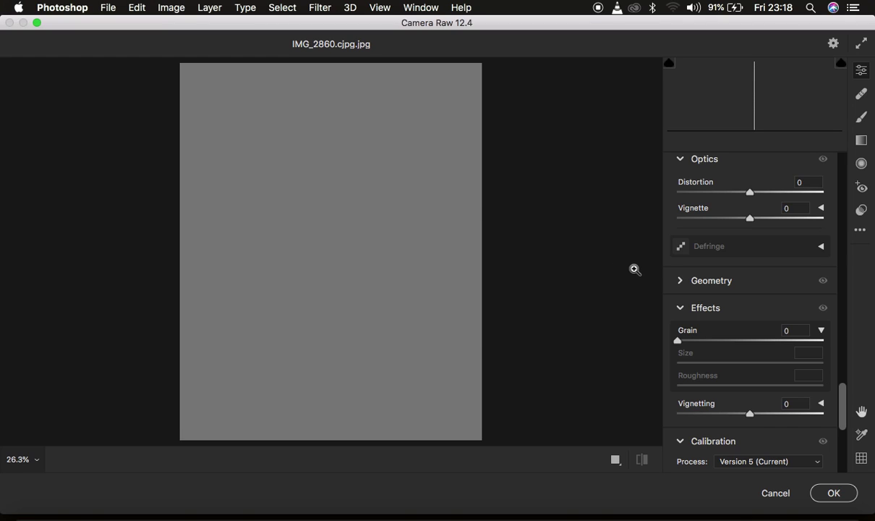
scroll(757, 292, "down", 2)
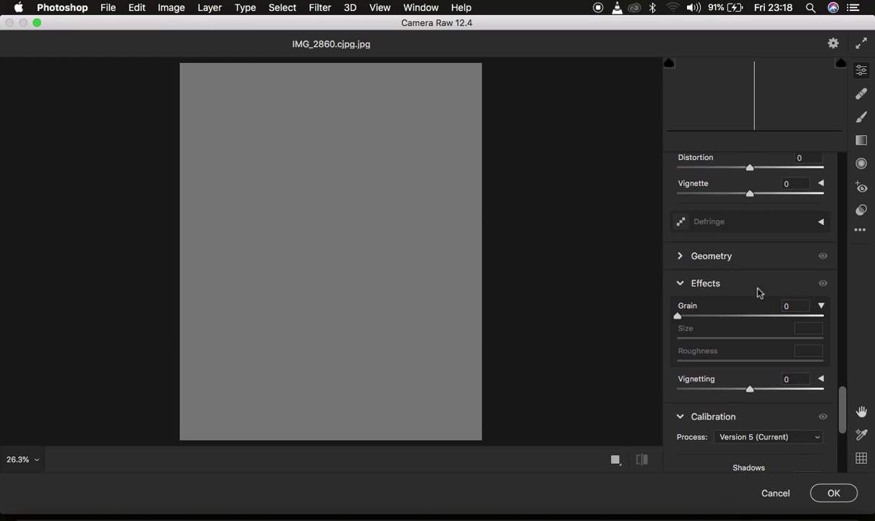
left_click(681, 279)
left_click(681, 279)
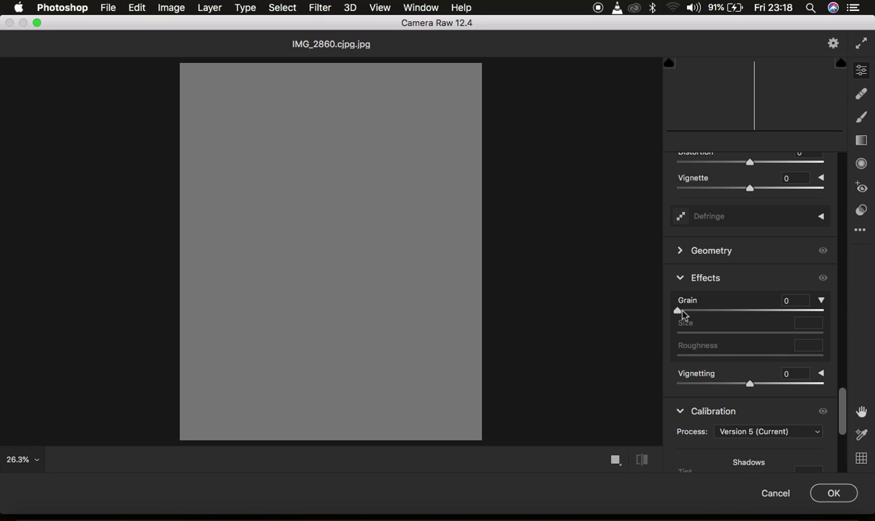
left_click_drag(684, 313, 777, 313)
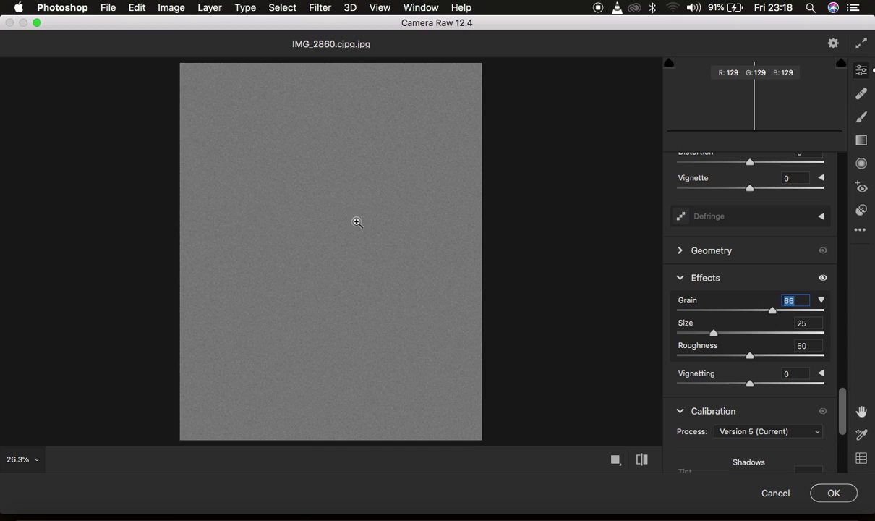
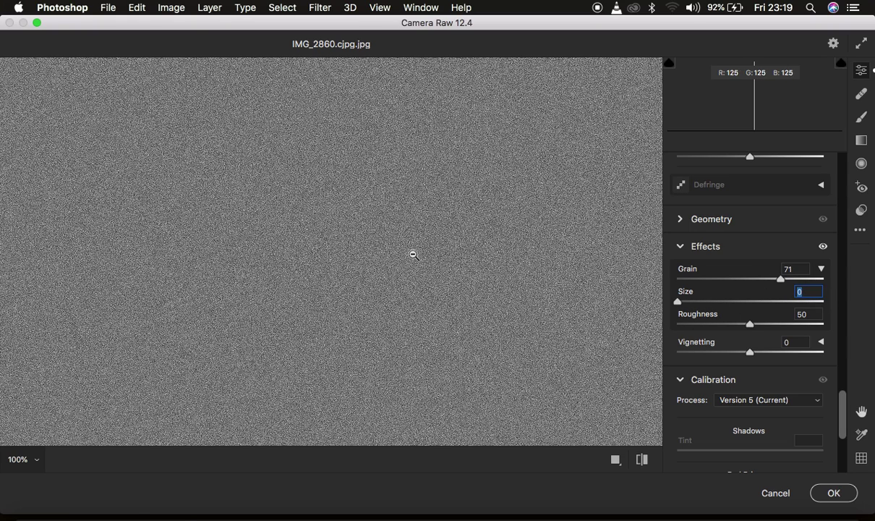
left_click(745, 305)
left_click_drag(745, 305, 737, 304)
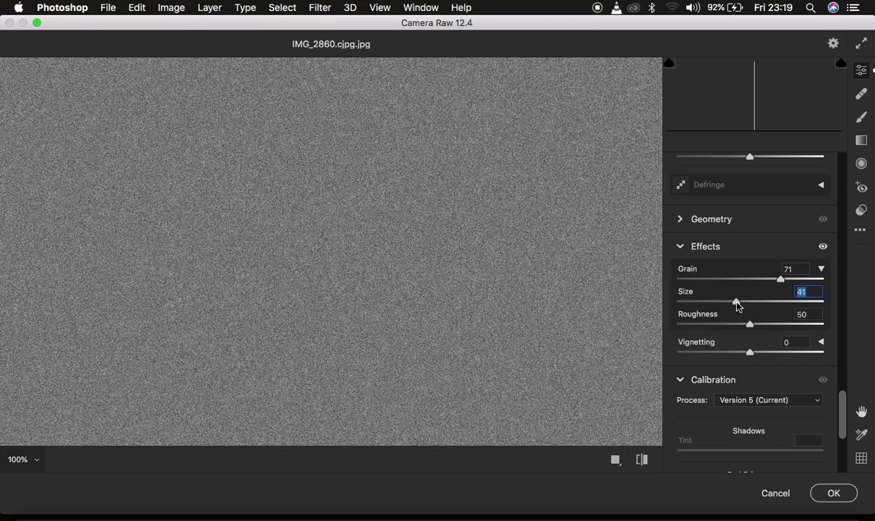
key("super+0")
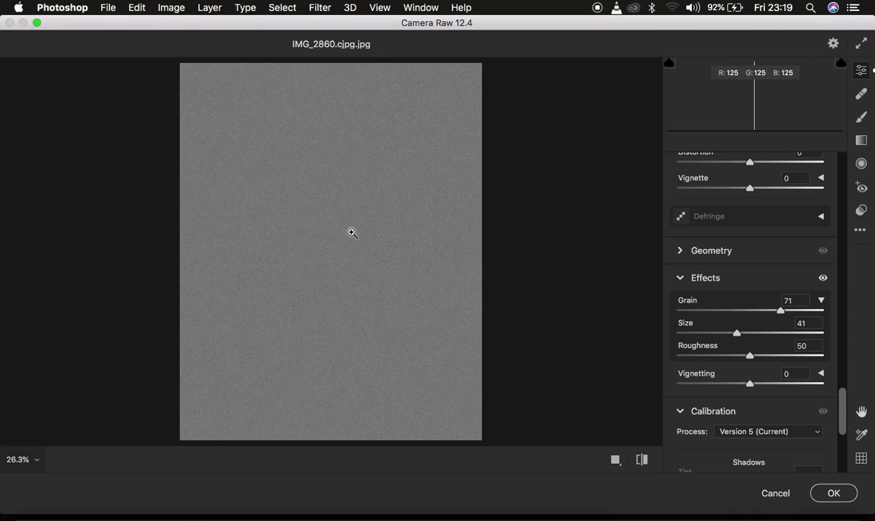
Step: Set the grain Roughness to 20, comparing lower and higher values in the preview first
left_click_drag(736, 355, 607, 339)
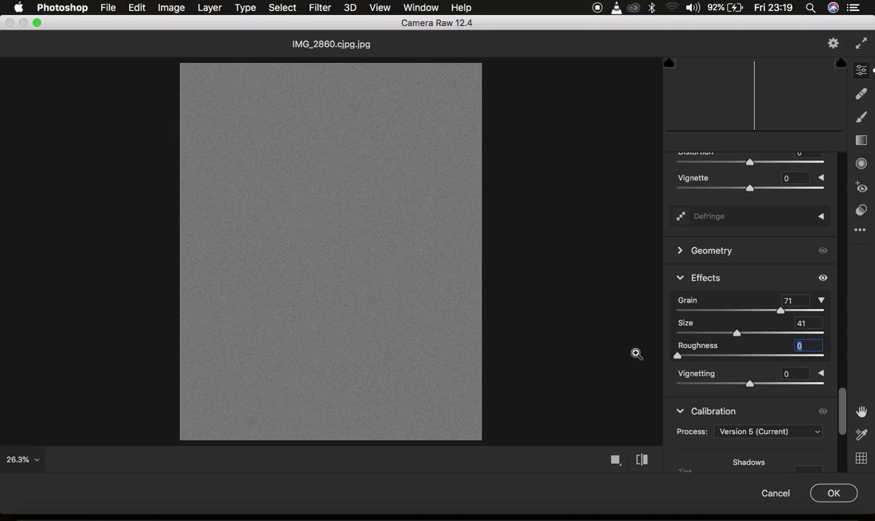
left_click(352, 251)
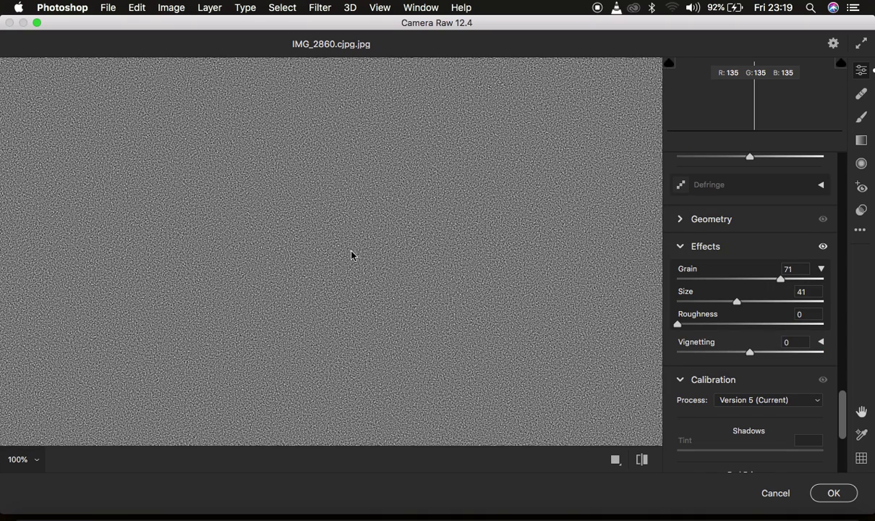
left_click_drag(679, 325, 817, 329)
left_click(523, 316)
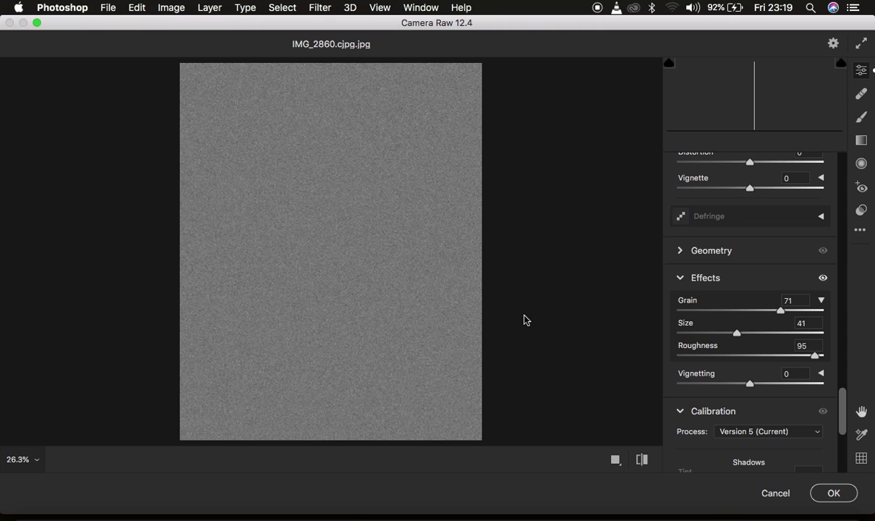
left_click_drag(817, 357, 701, 358)
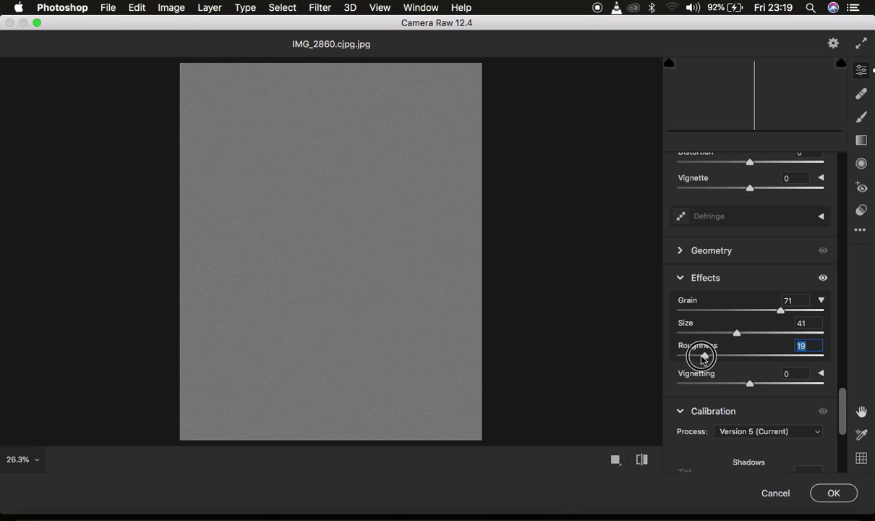
left_click(347, 303)
left_click_drag(346, 303, 528, 318)
left_click_drag(699, 357, 695, 358)
left_click_drag(328, 236, 329, 241)
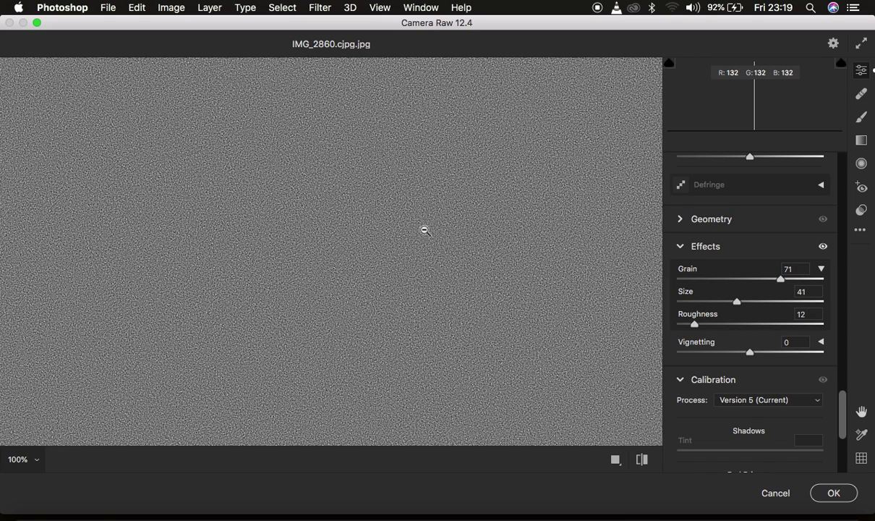
left_click_drag(694, 324, 711, 328)
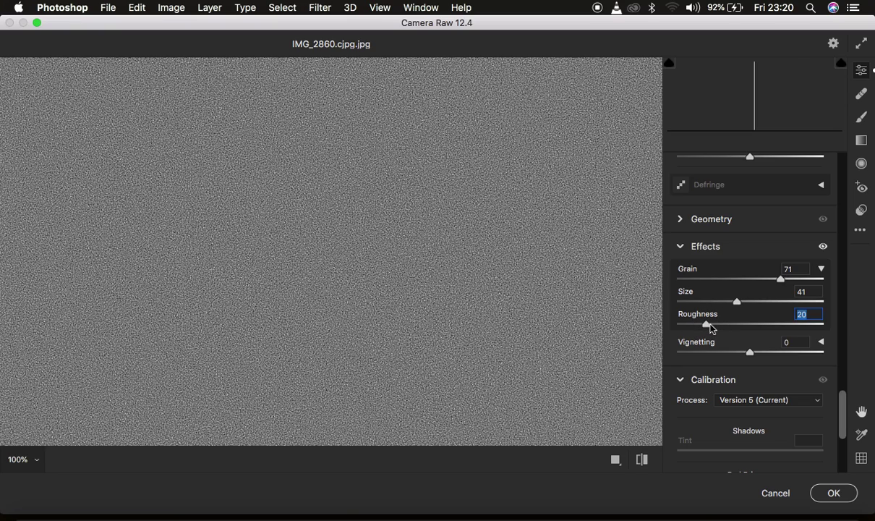
left_click(446, 297)
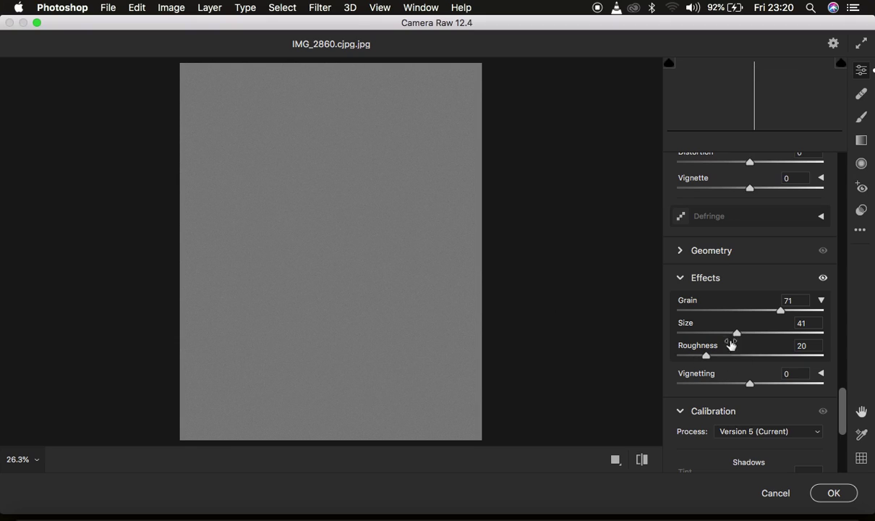
Step: Fine-tune the Grain amount and apply the Camera Raw Filter to the texture layer
left_click(787, 310)
left_click(407, 249)
left_click(832, 492)
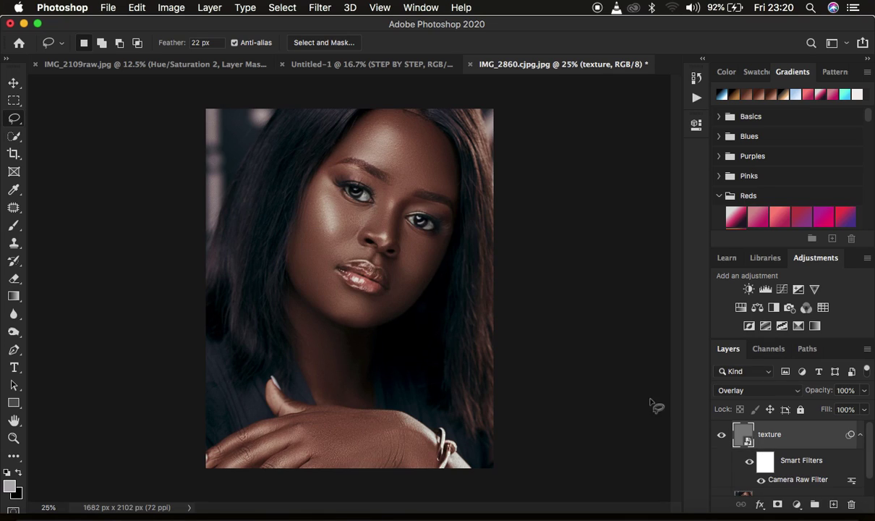
Step: Inspect the grain texture on the portrait's face at 50% zoom
key("super+plus")
key("super+plus")
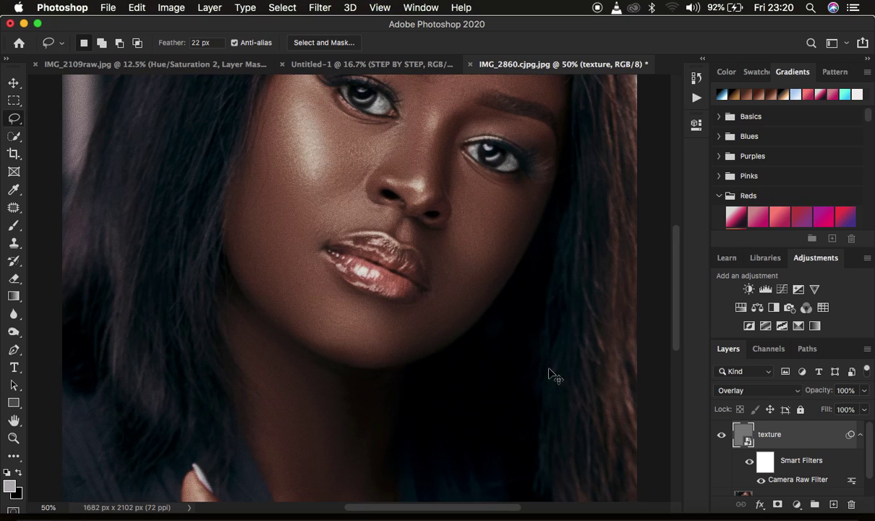
scroll(487, 267, "up", 5)
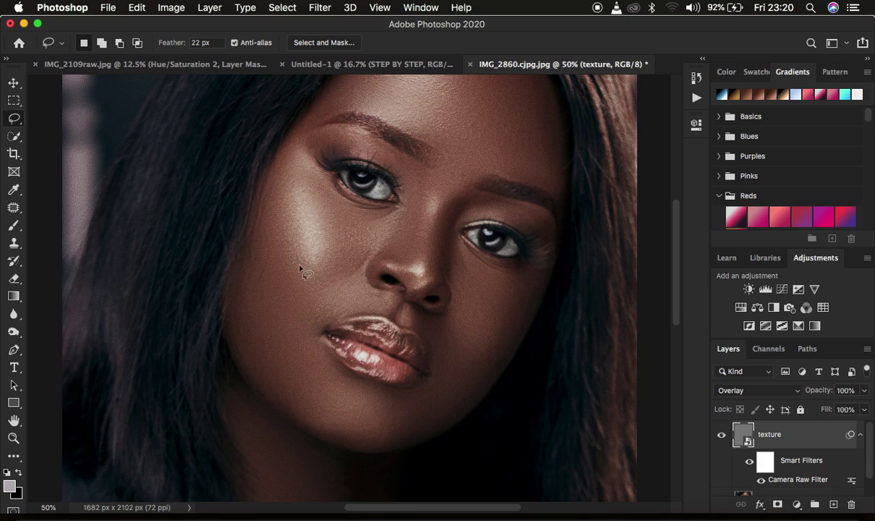
Step: Open the Emboss filter for the texture layer and move its dialog clear of the face
key("super+minus")
key("super+minus")
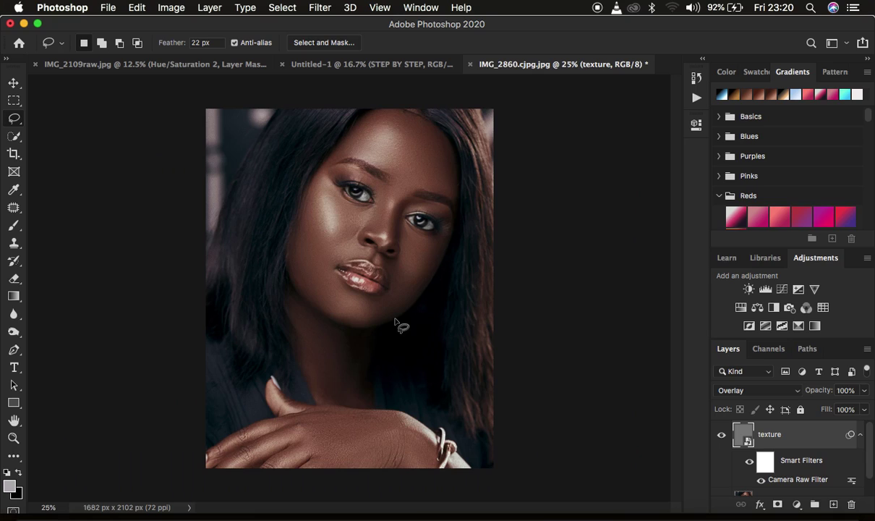
left_click(319, 8)
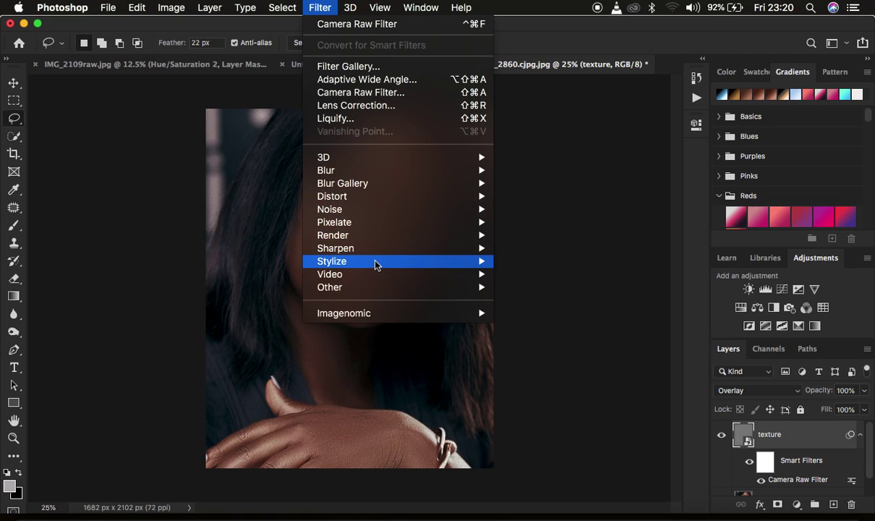
mouse_move(377, 261)
left_click(530, 274)
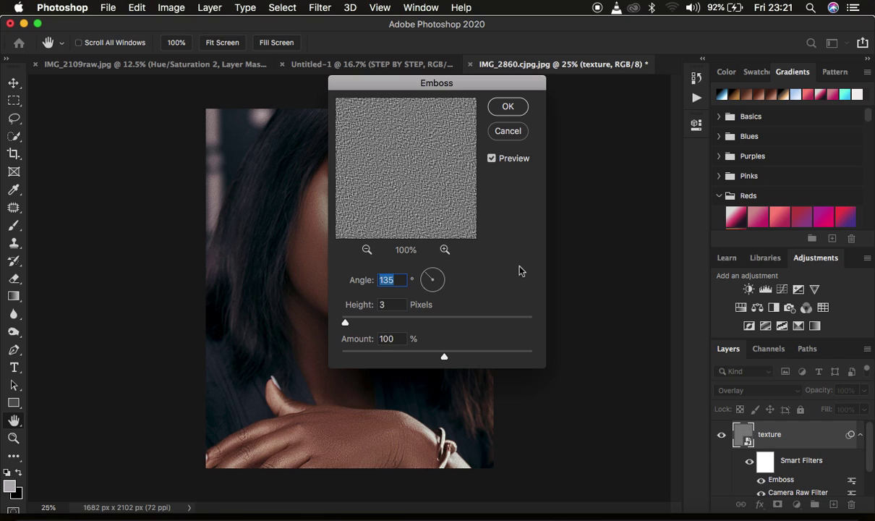
left_click_drag(437, 85, 566, 105)
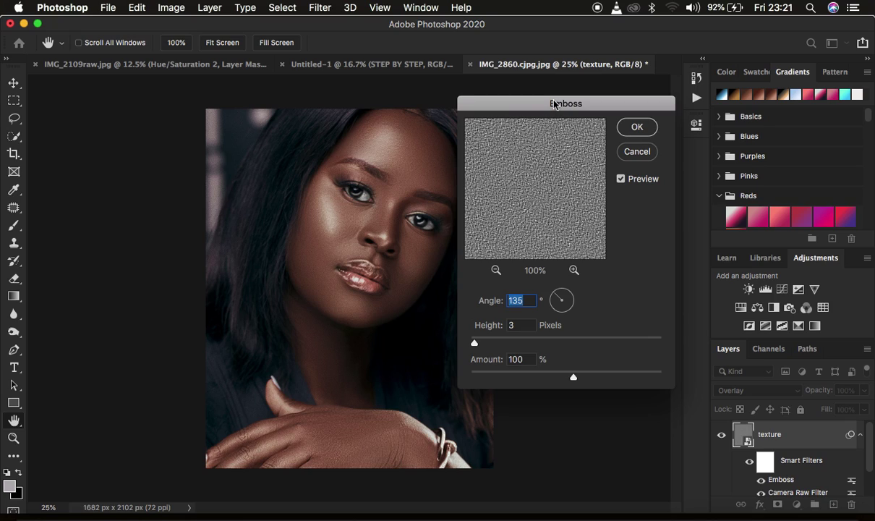
left_click_drag(554, 104, 576, 103)
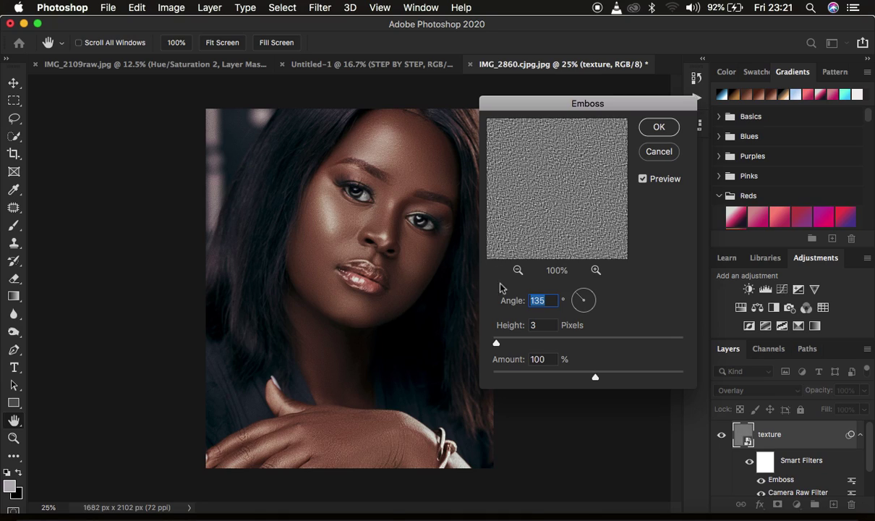
Step: Set the Emboss angle to 133°, checking the effect on the portrait's skin
left_click_drag(578, 300, 577, 293)
left_click(350, 239, "super")
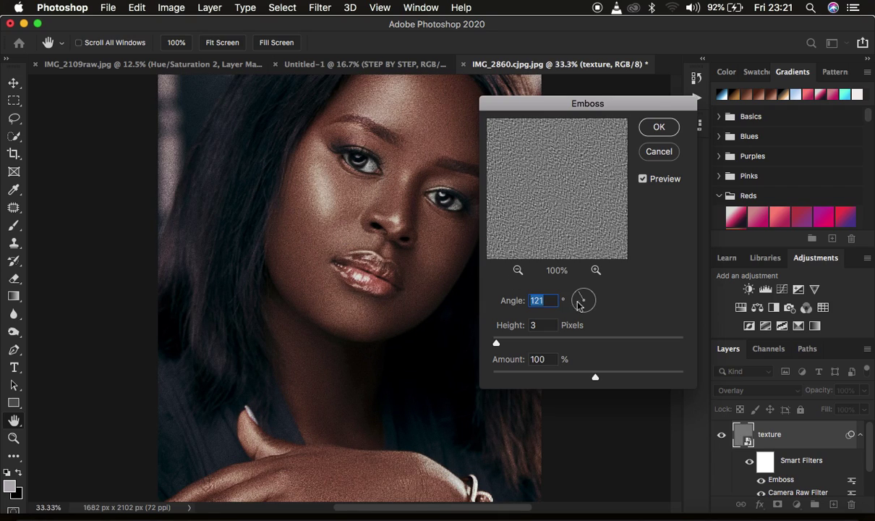
left_click(579, 297)
key("super+minus")
key("super+plus")
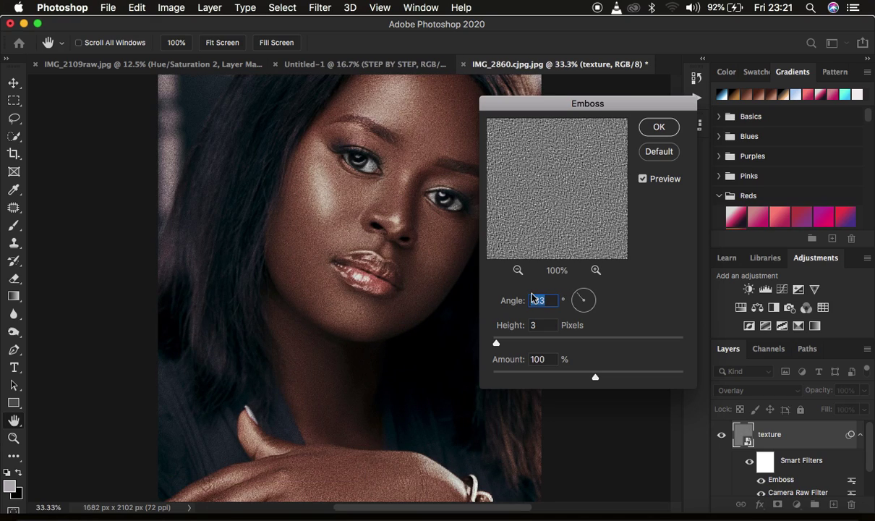
key("super+plus")
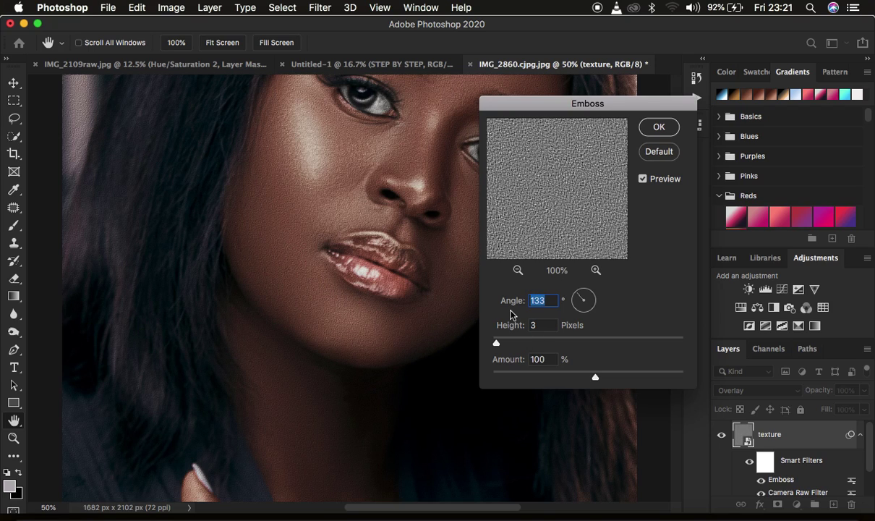
key("super+minus")
key("super+minus")
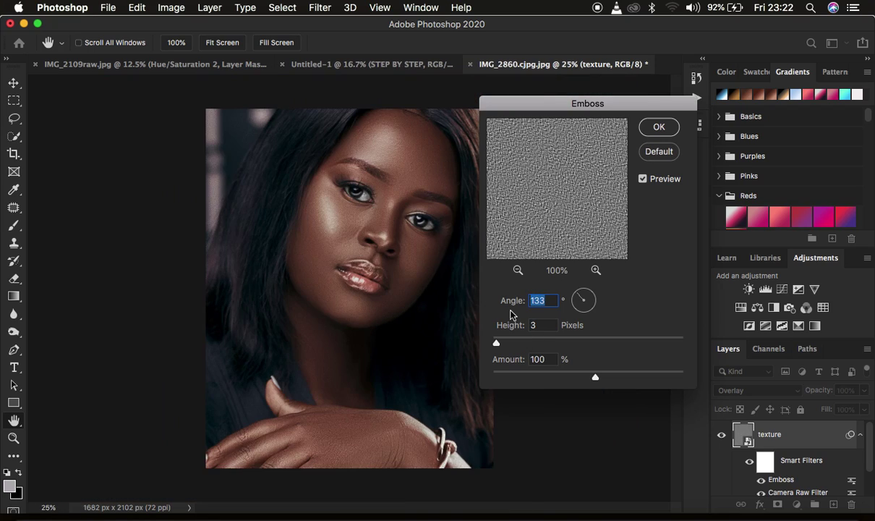
key("super+plus")
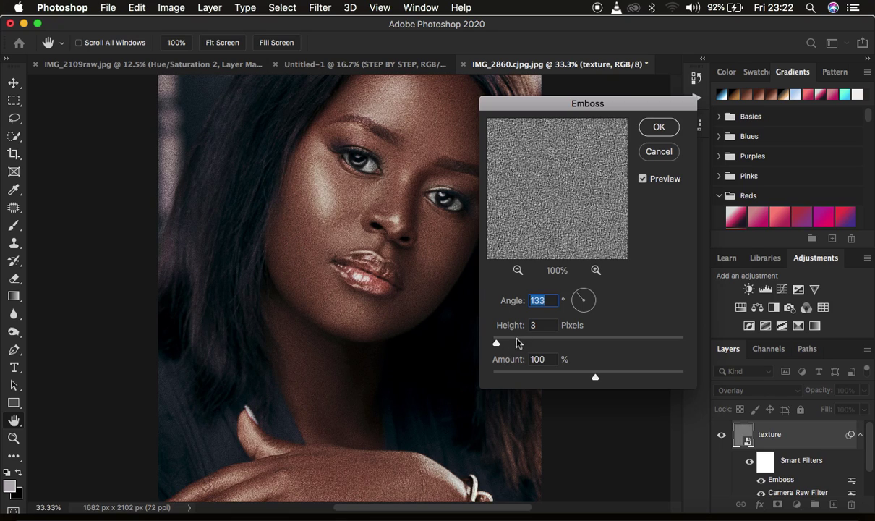
Step: Try Emboss heights of 53 and 74 pixels, checking each on the portrait
left_click_drag(506, 343, 591, 346)
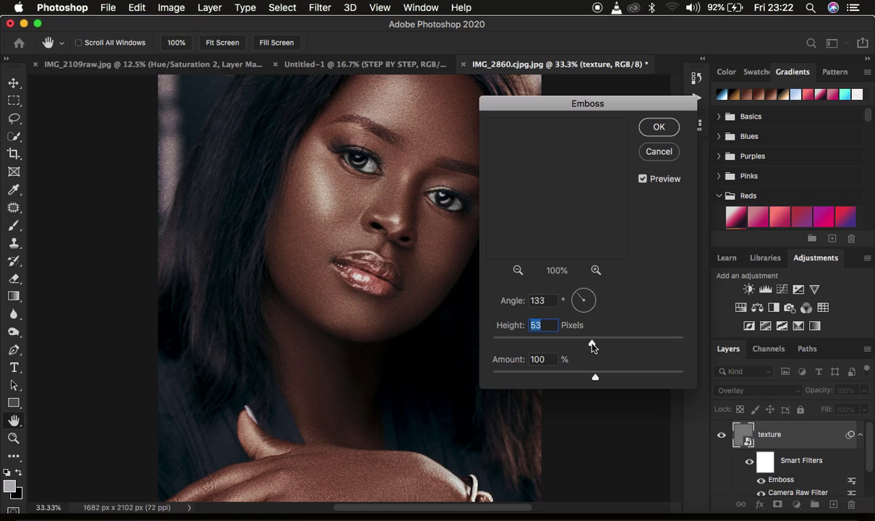
key("alt")
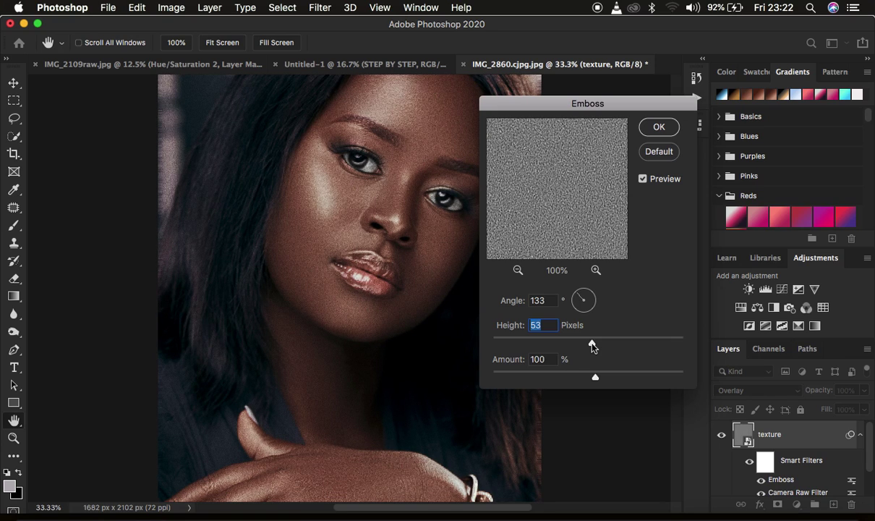
key("super+minus")
key("super+minus")
key("super+equal")
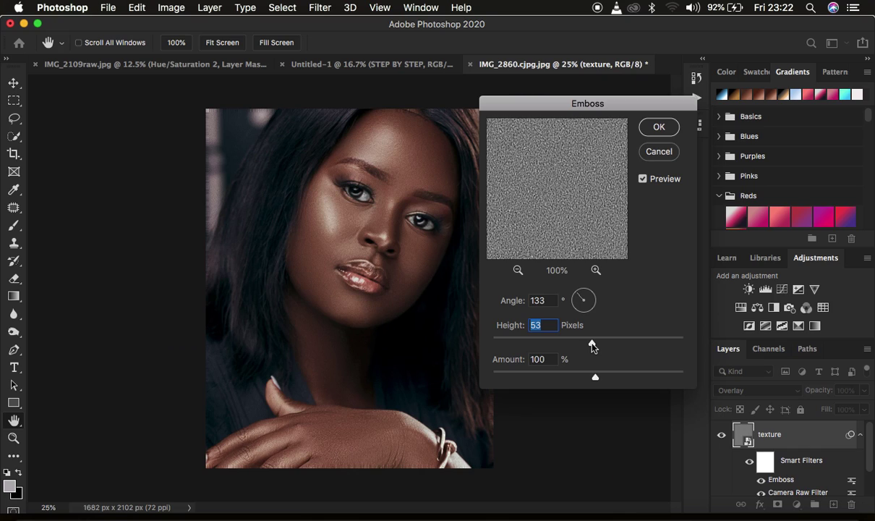
left_click_drag(591, 346, 633, 343)
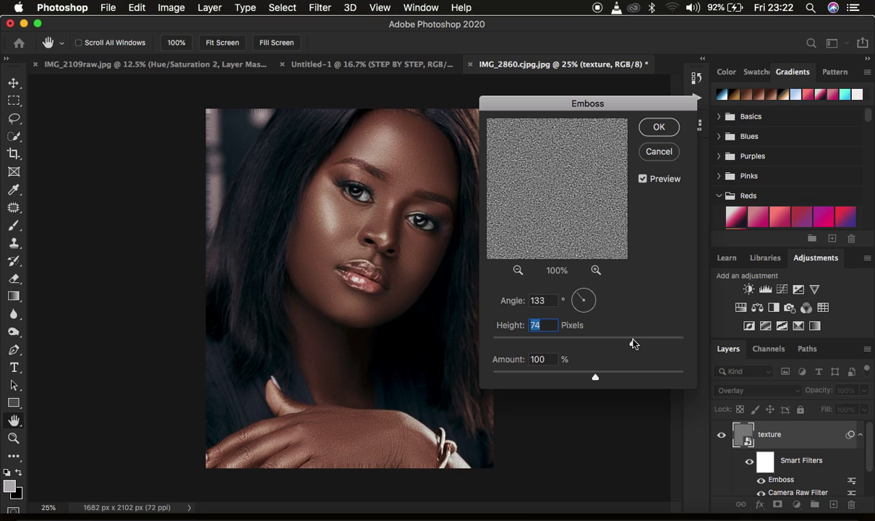
key("super+plus")
key("super+plus")
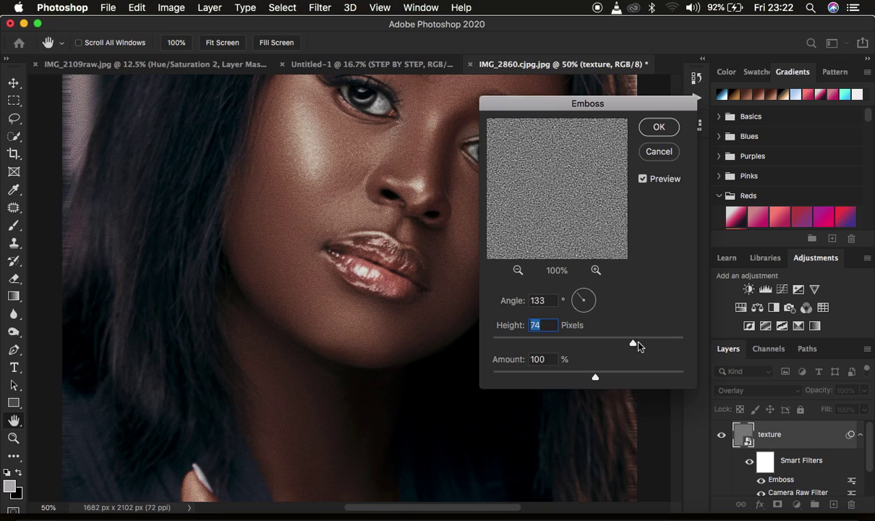
Step: Set the Emboss height to 88 pixels, comparing the texture on the face
left_click_drag(637, 344, 643, 345)
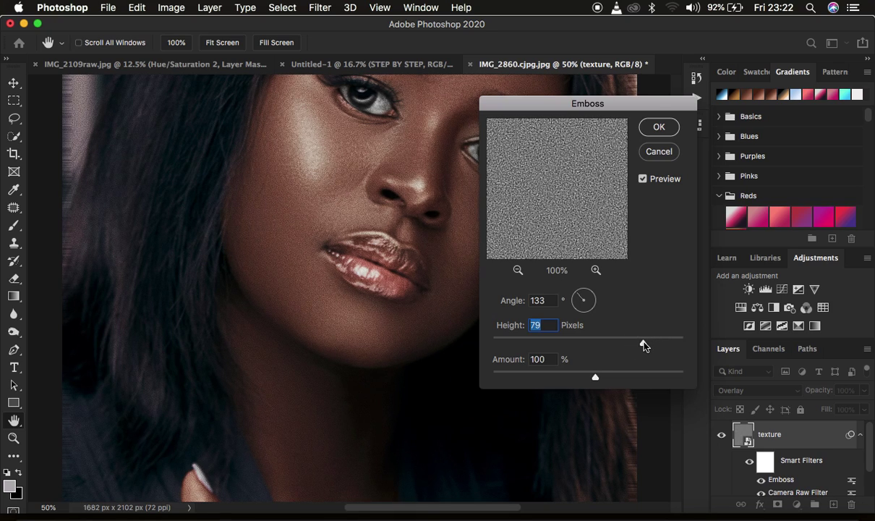
left_click_drag(644, 345, 658, 346)
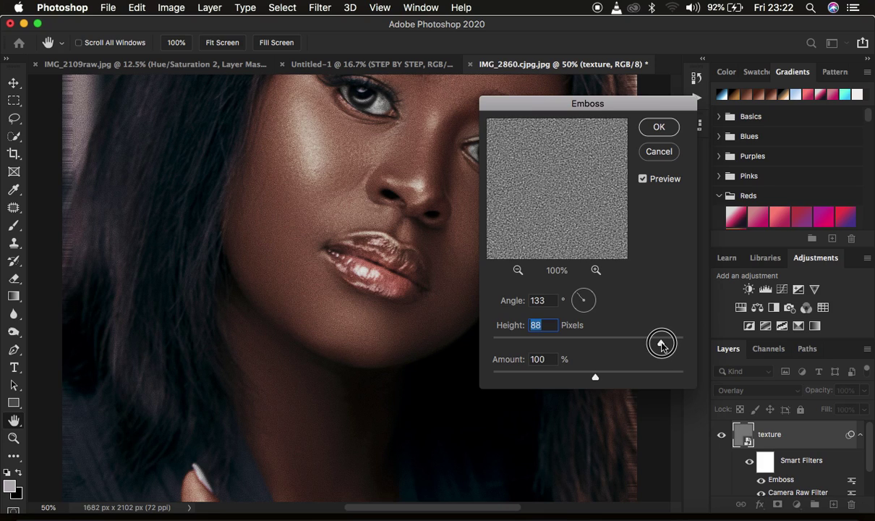
left_click_drag(662, 346, 661, 347)
scroll(660, 346, "down", 3)
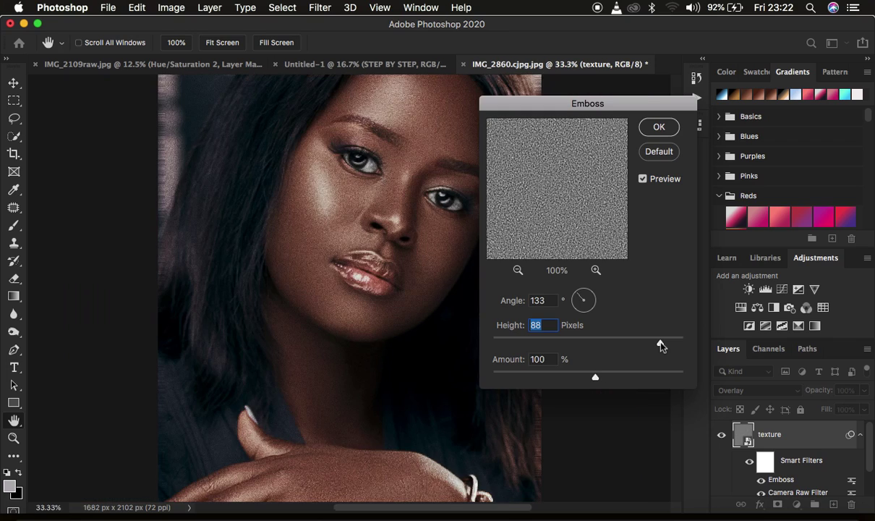
scroll(661, 346, "up", 1)
scroll(660, 346, "up", 2)
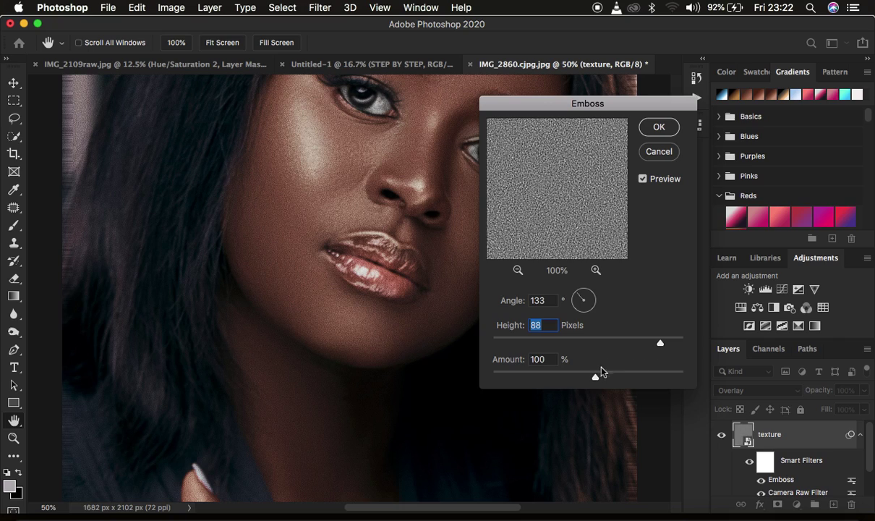
Step: Set the Emboss amount to 110%, comparing lower amounts in the preview first
left_click_drag(595, 378, 459, 358)
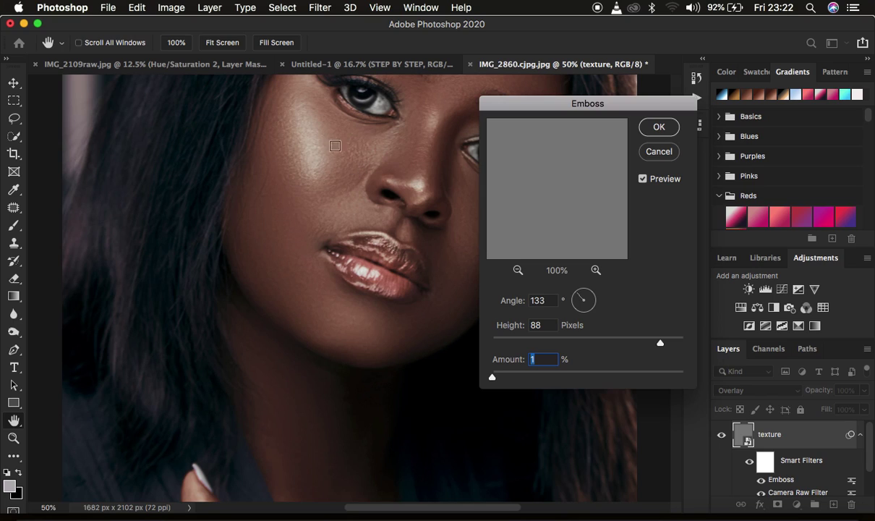
left_click_drag(494, 379, 581, 379)
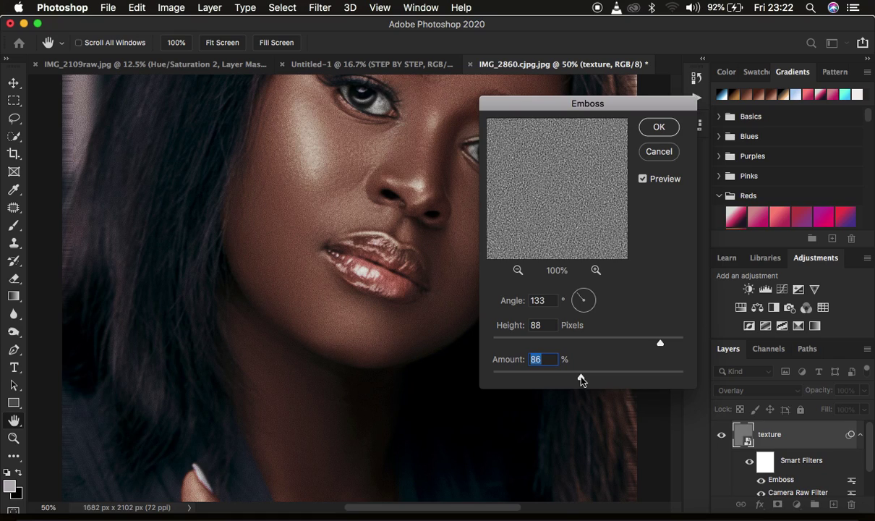
left_click_drag(582, 380, 602, 378)
key("alt")
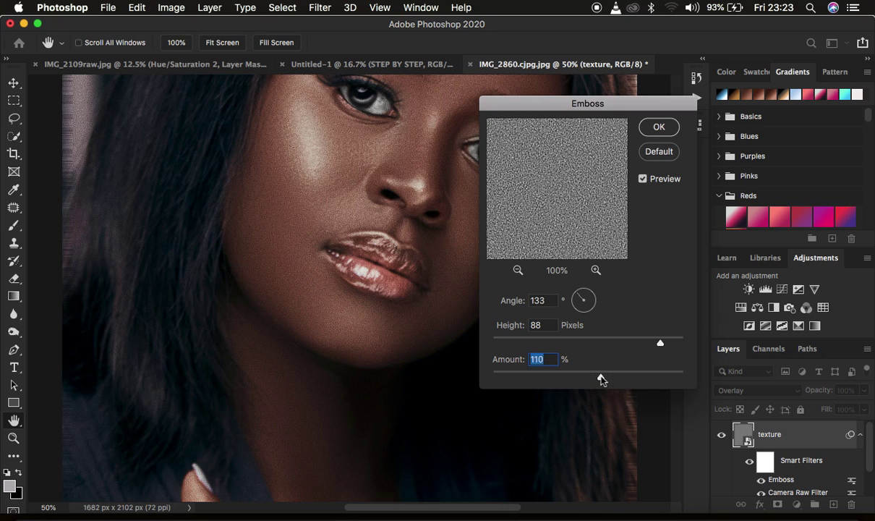
Step: Check the embossed grain on the face close up and from afar, and apply the Emboss filter to the texture layer
key("super+minus")
key("super+minus")
key("super+minus")
key("super+plus")
key("super+plus")
key("super+plus")
key("super+plus")
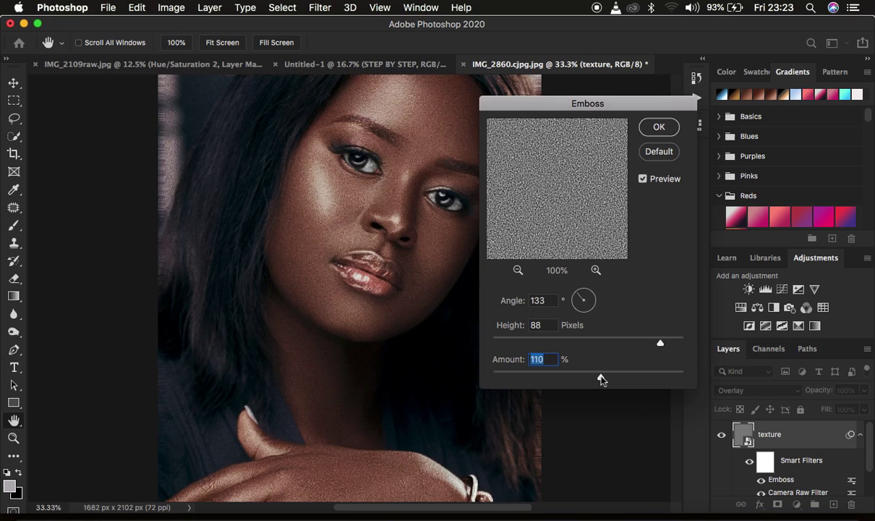
key("super+plus")
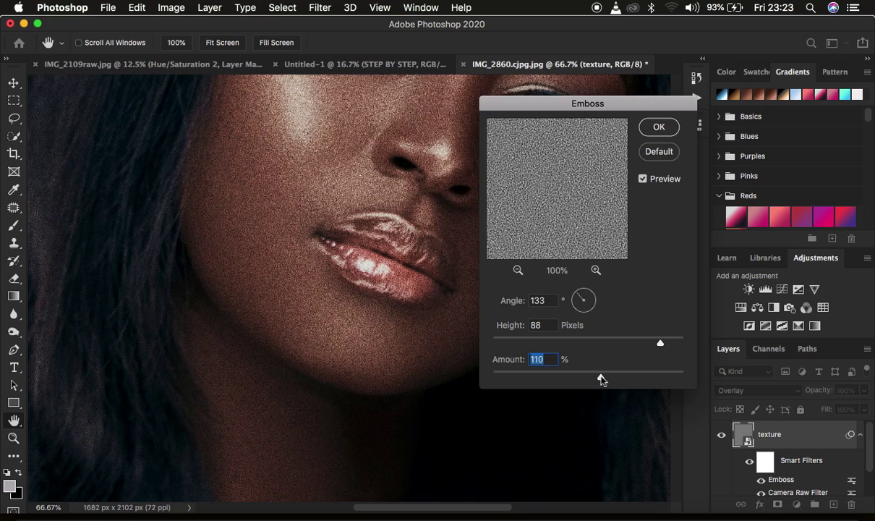
key("super+minus")
key("super+minus")
key("super+minus")
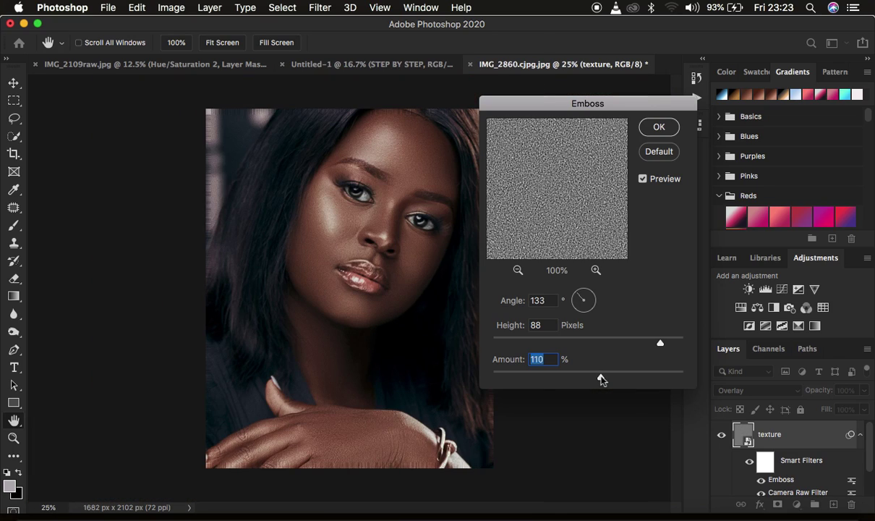
key("super+plus")
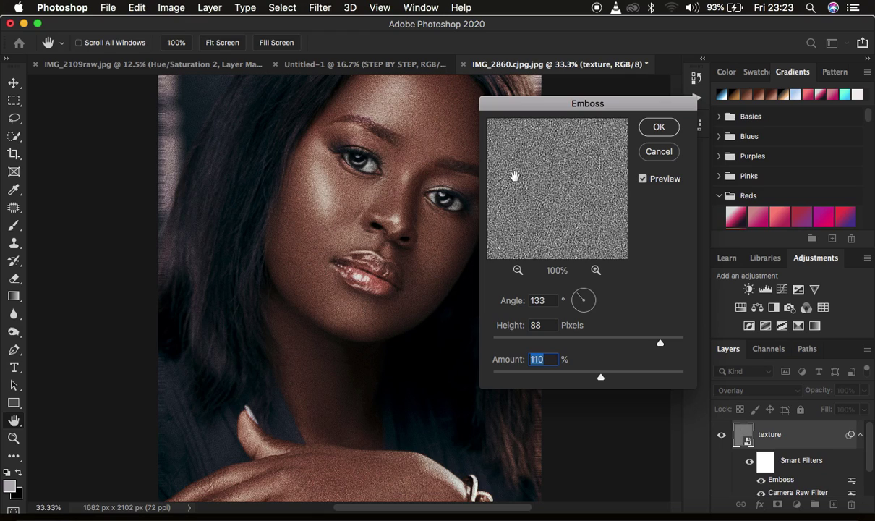
left_click(658, 127)
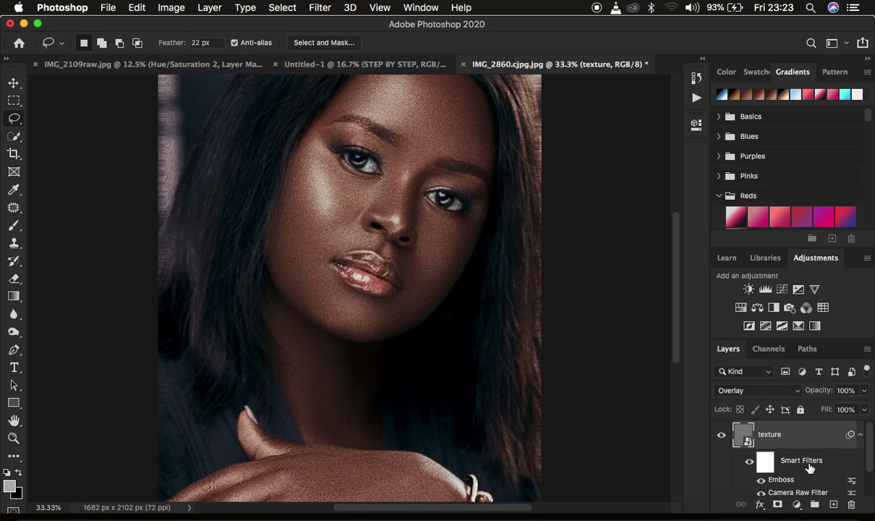
Step: Reopen the Emboss smart filter's settings on the texture layer to review them and accept the dialog
scroll(810, 469, "down", 2)
scroll(810, 469, "up", 2)
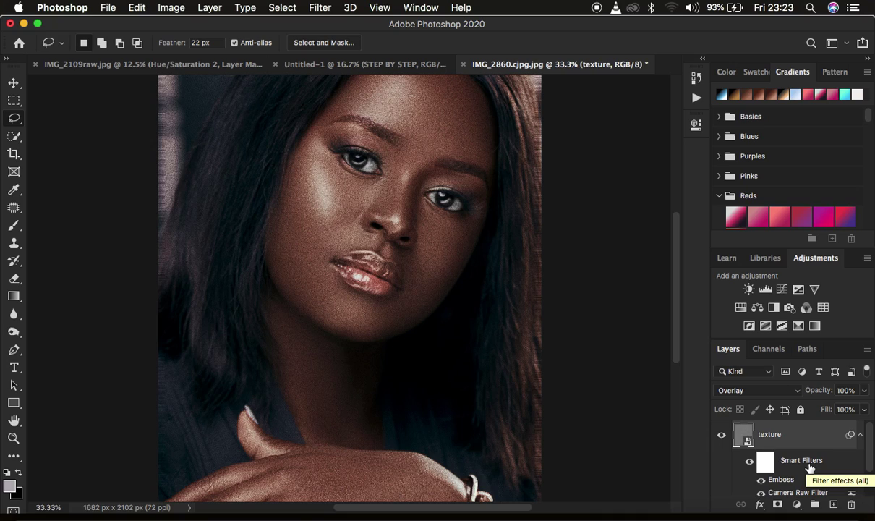
scroll(810, 469, "down", 2)
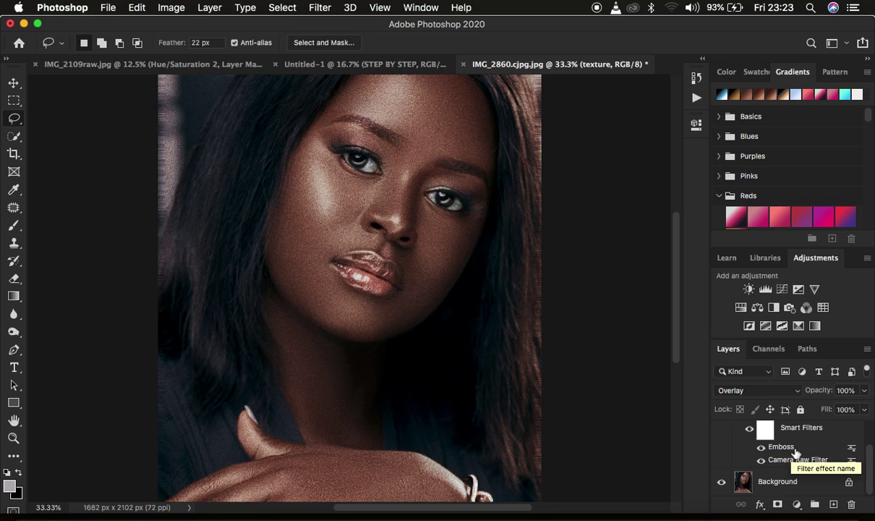
left_click_drag(794, 449, 751, 424)
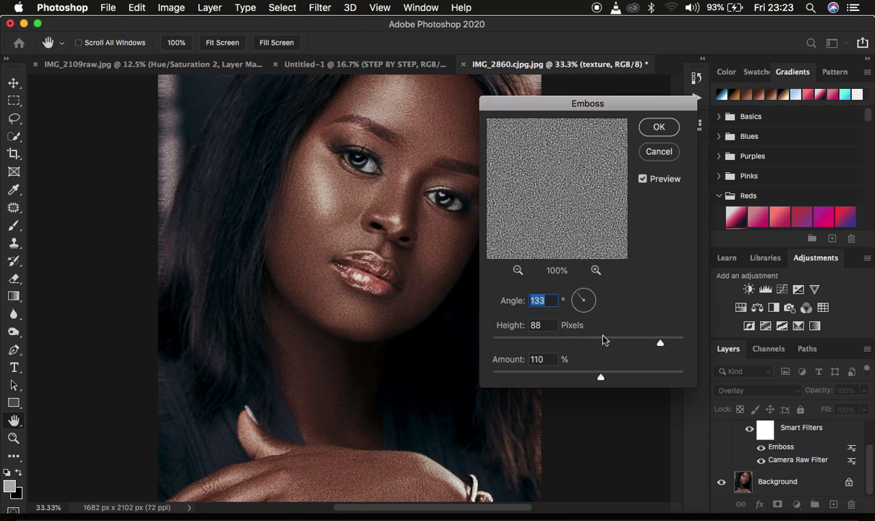
left_click(658, 126)
key("l")
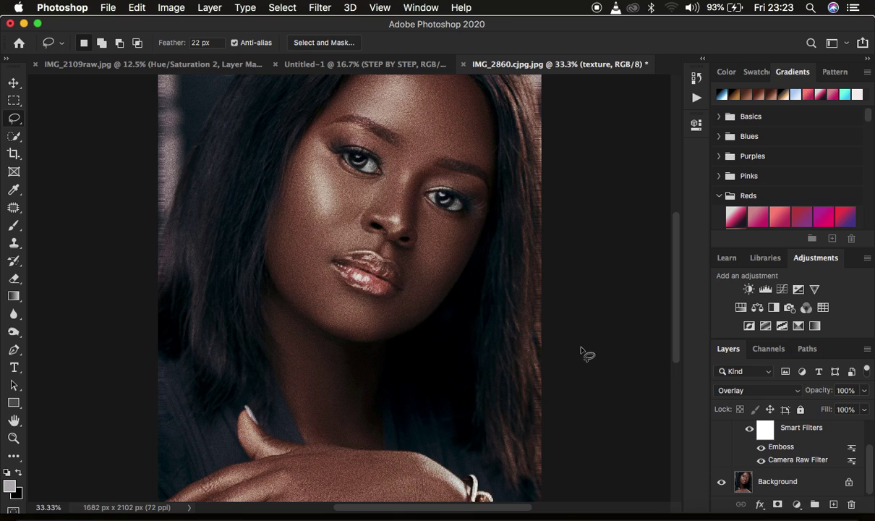
Step: Inspect the embossed skin texture across the portrait's face, both in detail and in the wider view
key("super+minus")
key("super+minus")
key("super+plus")
key("super+plus")
key("super+plus")
key("super+minus")
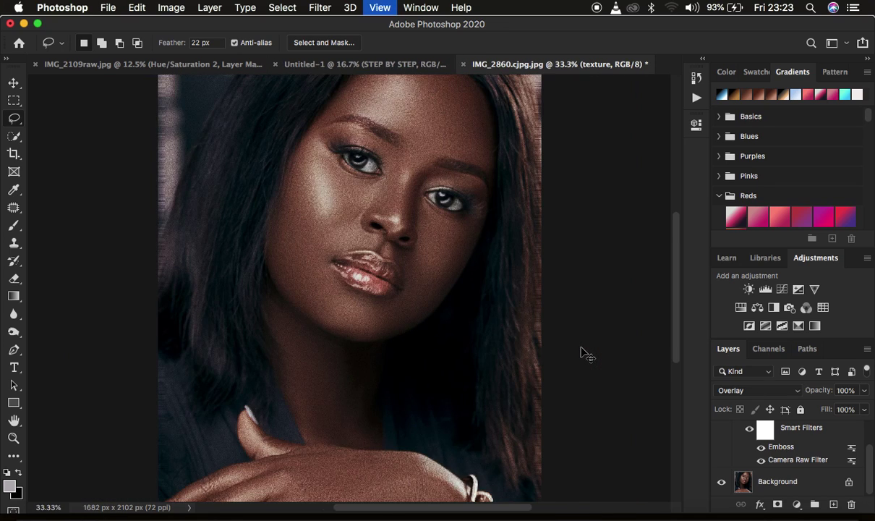
key("super+plus")
scroll(502, 270, "up", 3)
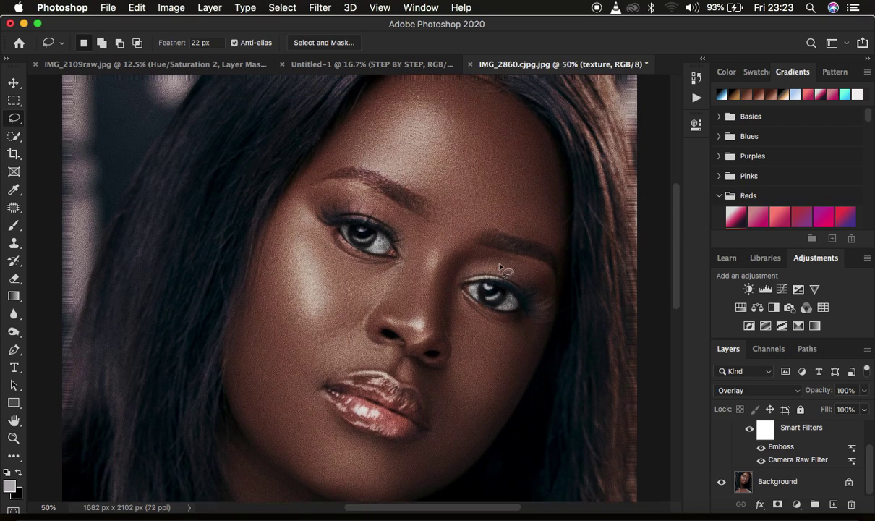
scroll(500, 267, "up", 2)
scroll(500, 268, "down", 5)
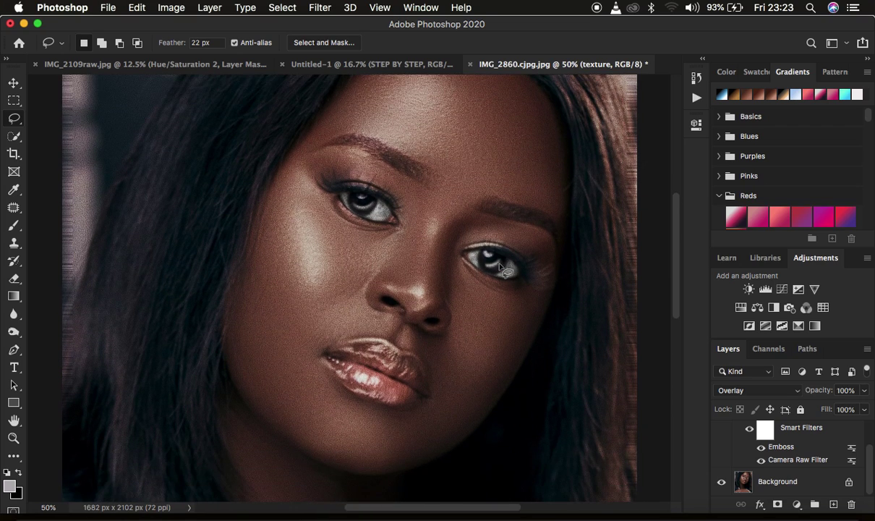
key("super+minus")
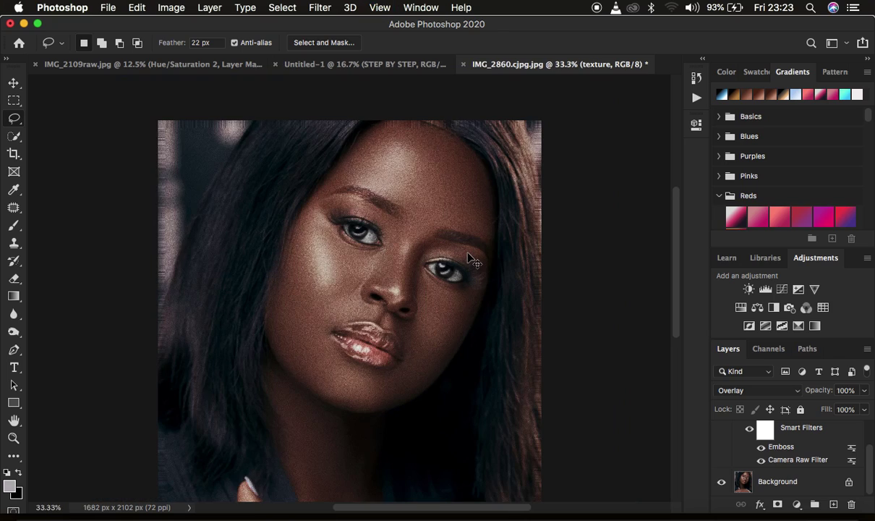
Step: Apply a Gaussian Blur with a 0.3 pixel radius to the texture layer, checking the softened grain at different magnifications
key("super+plus")
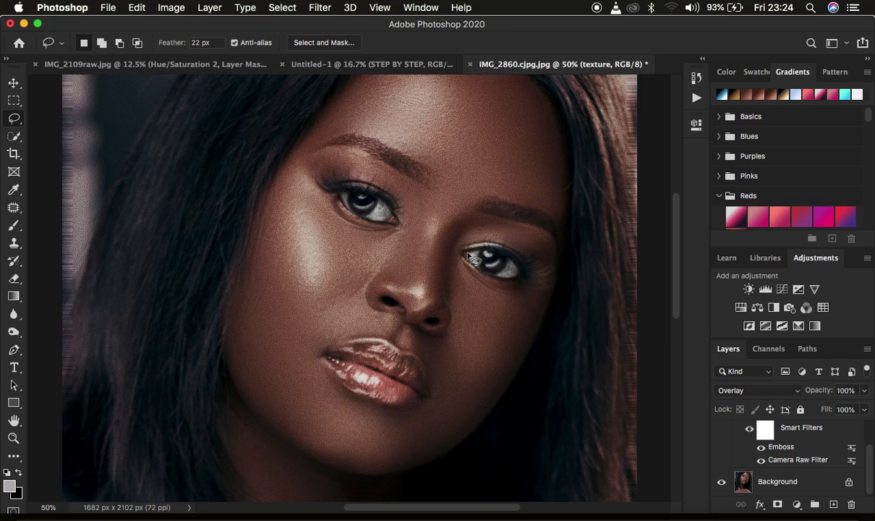
left_click(321, 10)
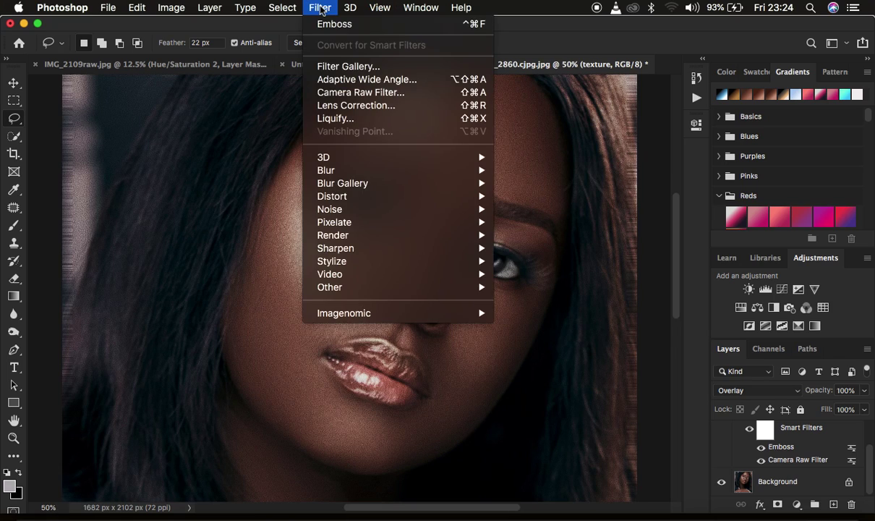
mouse_move(424, 176)
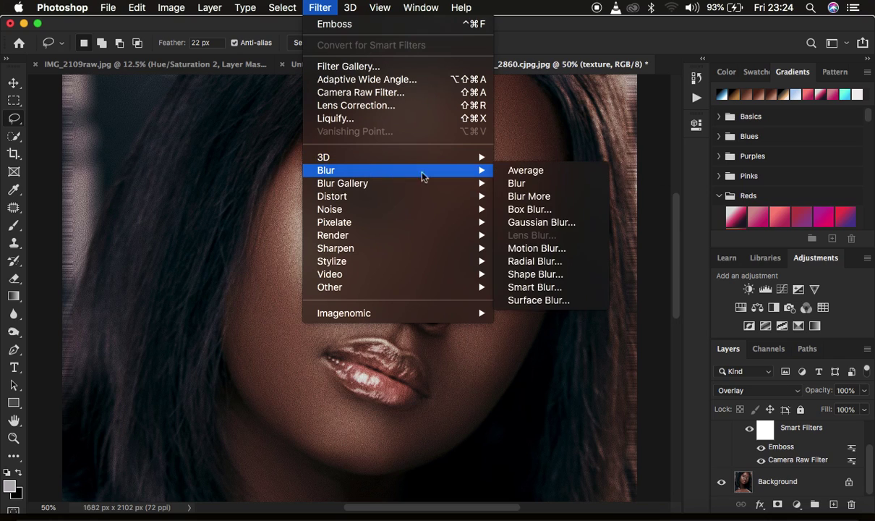
left_click(539, 222)
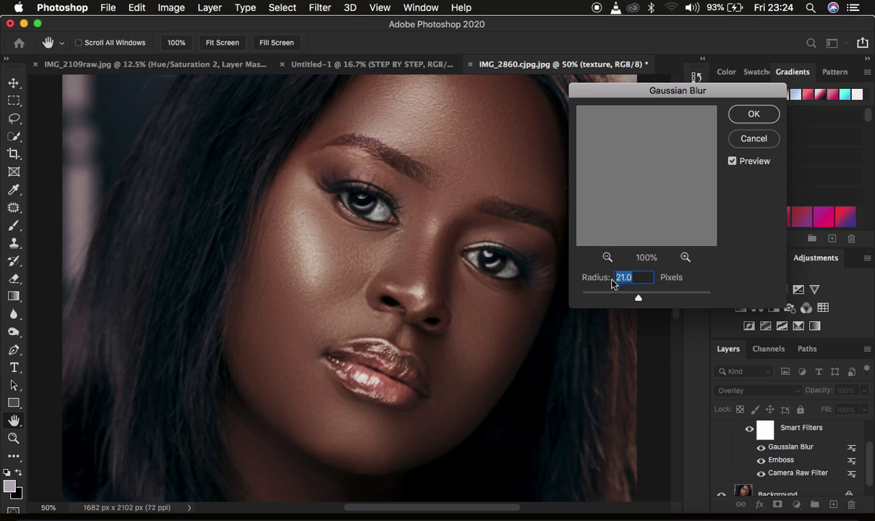
left_click_drag(638, 299, 533, 297)
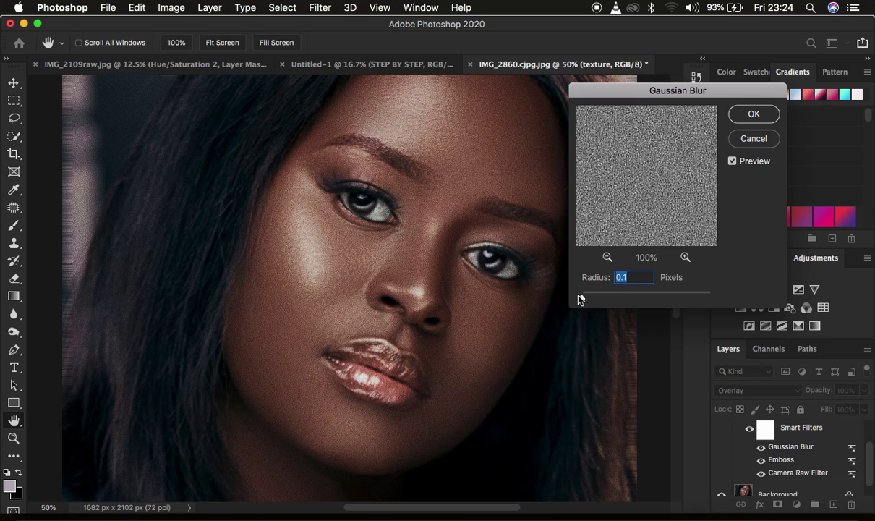
left_click_drag(579, 297, 584, 301)
key("alt+super+minus")
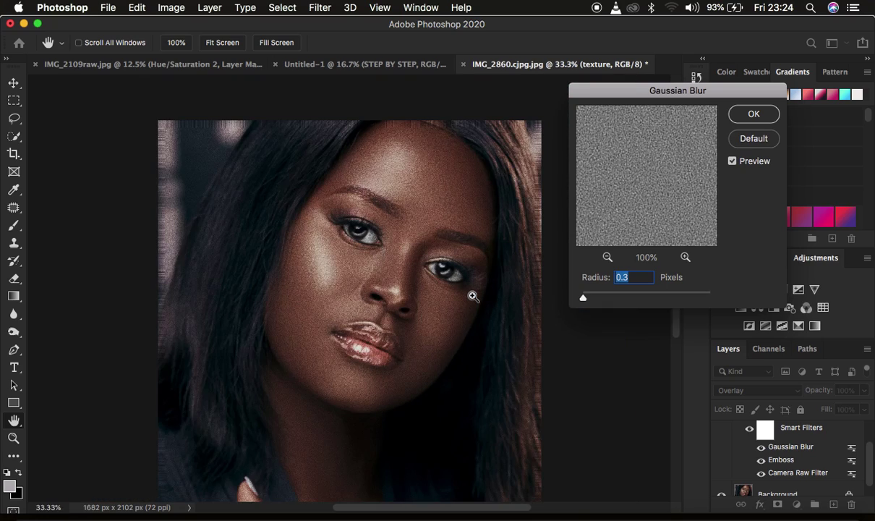
key("alt+super+minus")
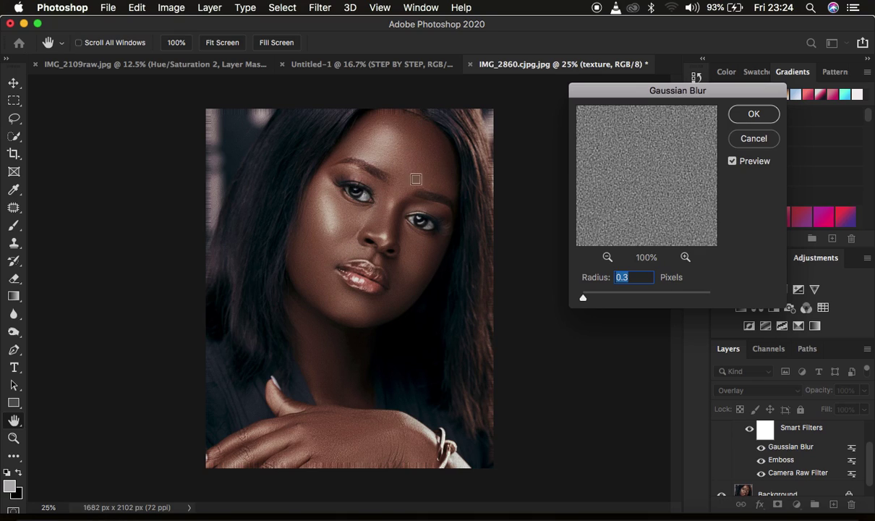
left_click(749, 114)
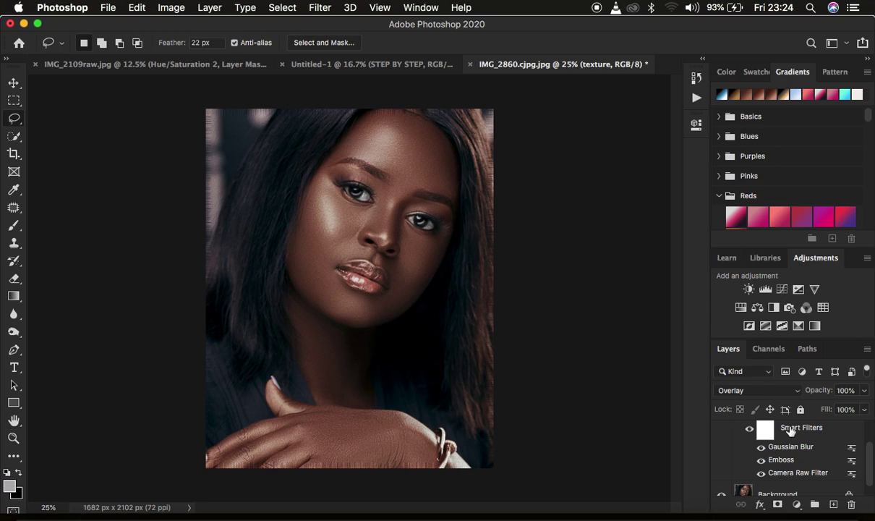
Step: Add a layer mask to the texture layer and invert it to black to hide the texture
scroll(791, 430, "up", 2)
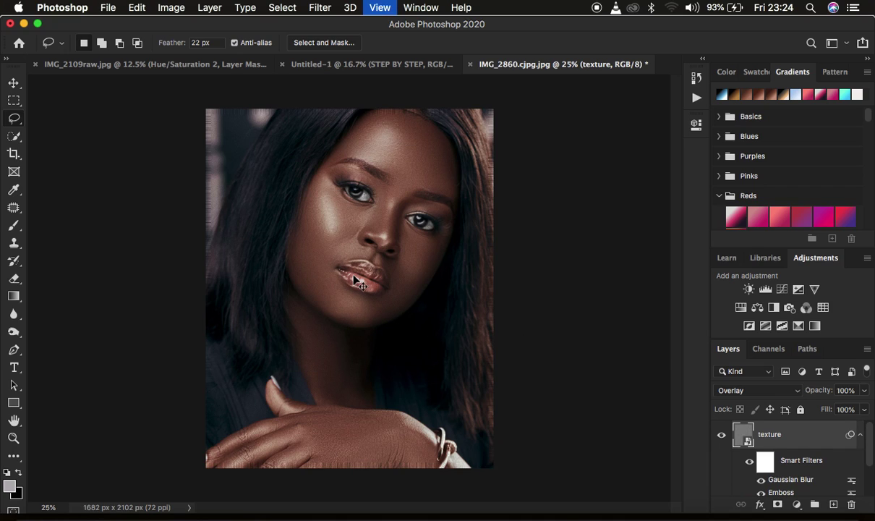
scroll(354, 280, "up", 1)
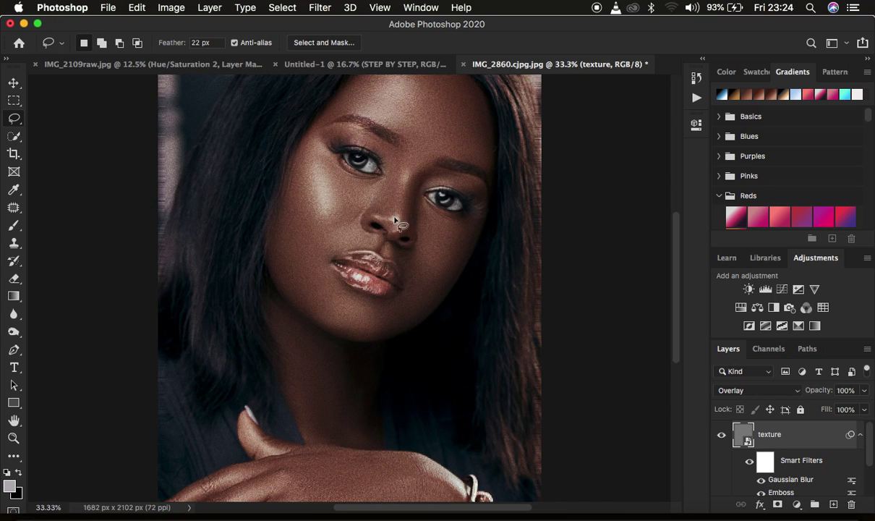
left_click(778, 505)
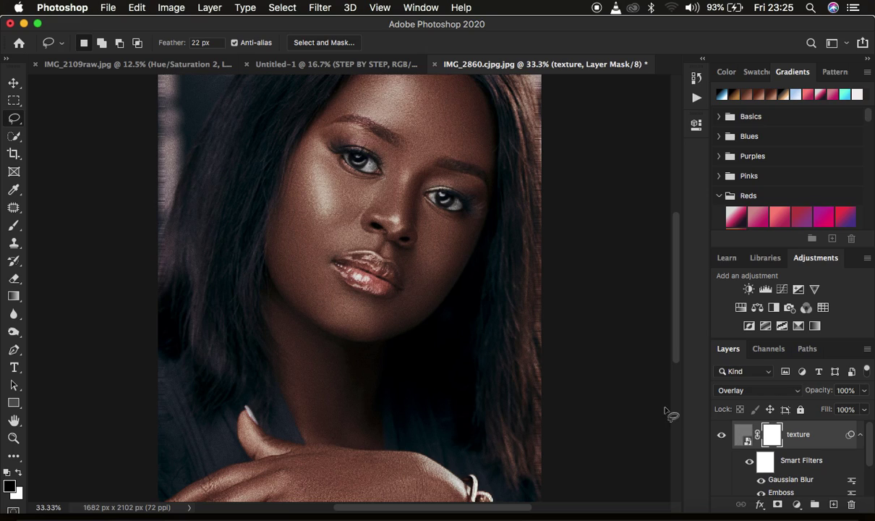
key("super+i")
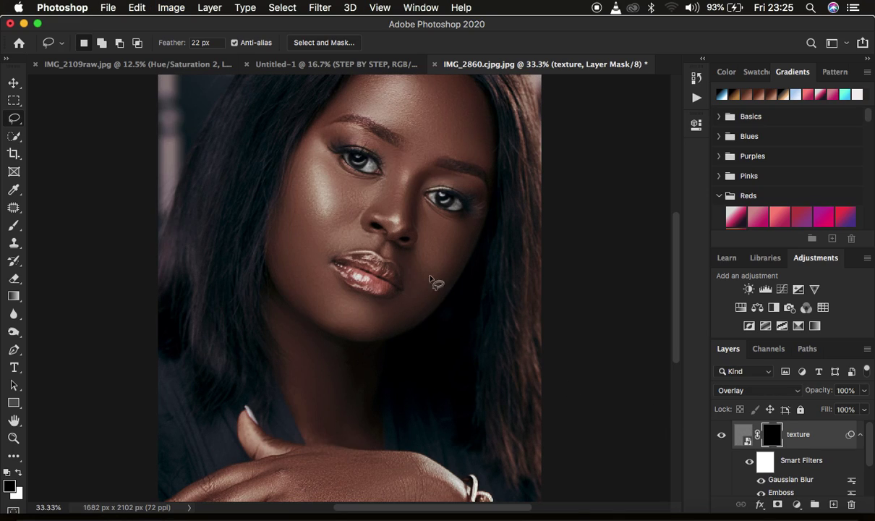
key("super+minus")
key("super+plus")
Step: Choose the Brush tool with a soft round tip at 100% opacity and flow, and make white the foreground color
left_click(13, 227)
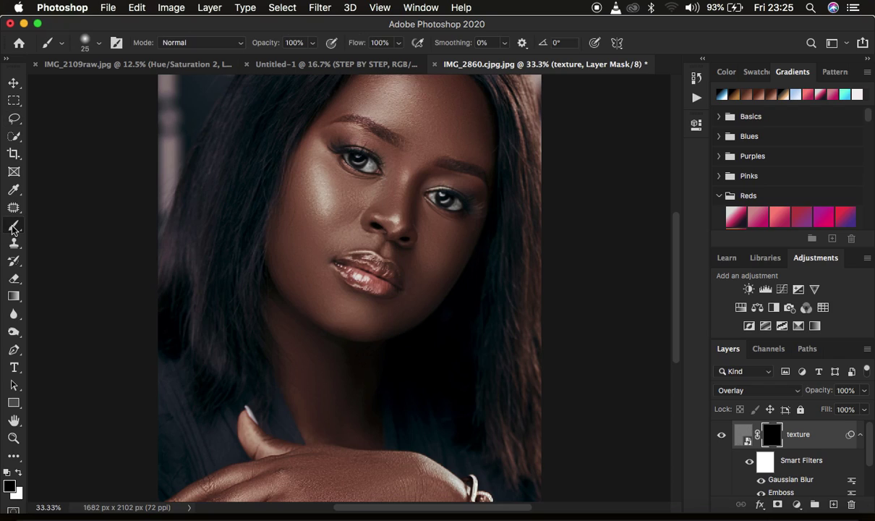
right_click(13, 226)
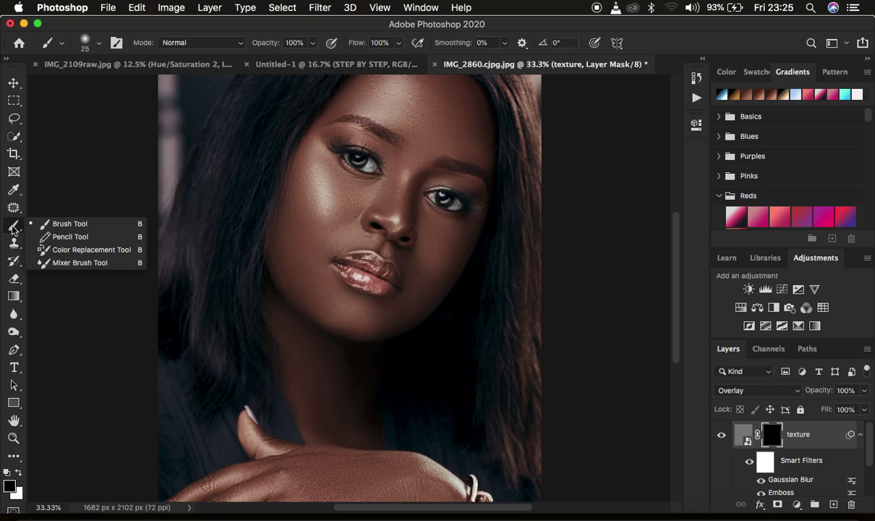
left_click(61, 226)
left_click(93, 43)
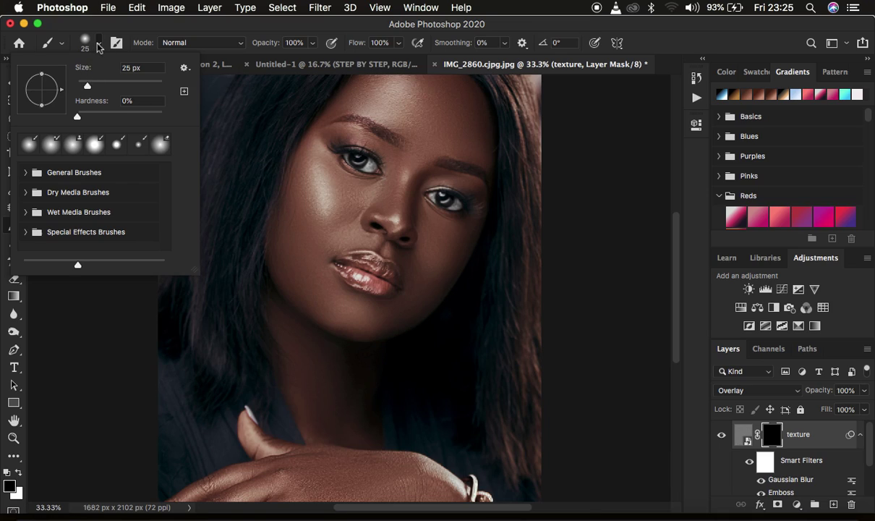
left_click(98, 46)
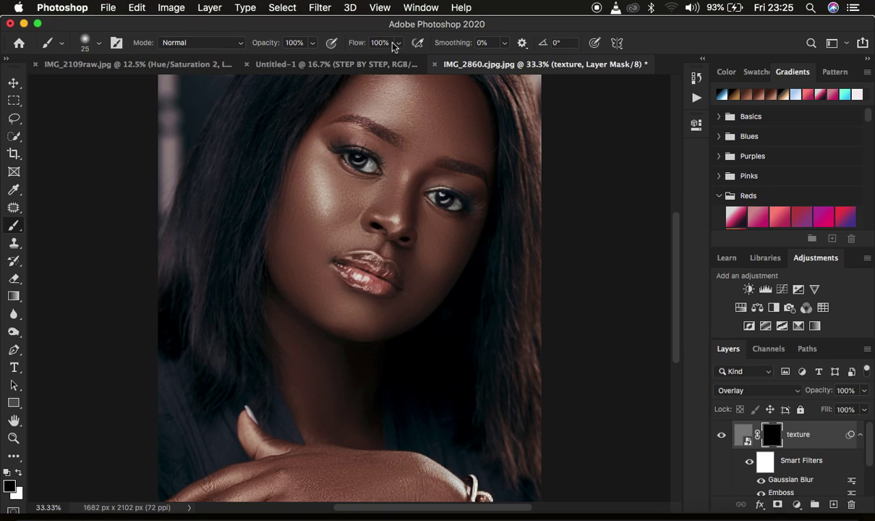
left_click(17, 470)
Step: Paint white on the texture layer's mask over the cheeks, nose, forehead and chin, adjusting the brush size and avoiding the eyes and lips
scroll(406, 322, "up", 3)
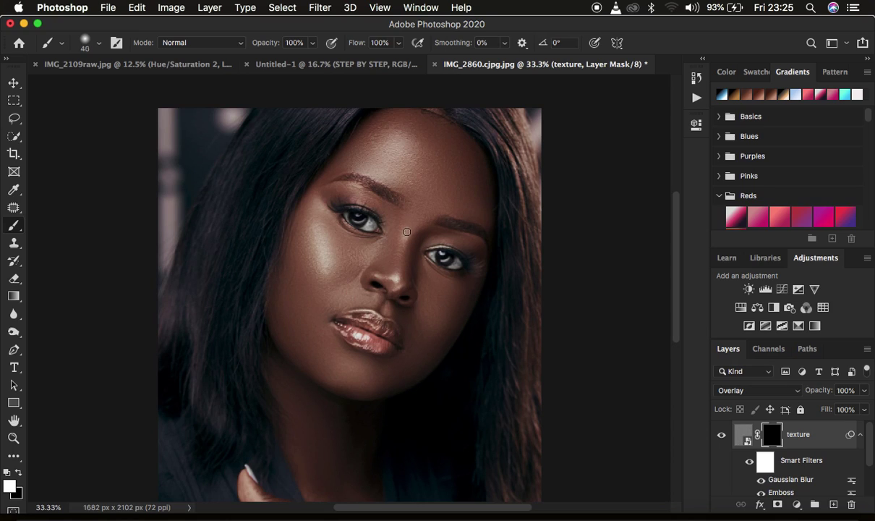
key("bracketright")
key("bracketright")
key("bracketright")
key("bracketright")
key("bracketright")
key("bracketright")
key("bracketright")
key("bracketright")
mouse_move(308, 237)
left_mouse_down()
mouse_move(296, 289)
mouse_move(293, 270)
mouse_move(296, 293)
mouse_move(296, 261)
left_mouse_up()
mouse_move(299, 269)
left_mouse_down()
mouse_move(305, 293)
mouse_move(297, 303)
mouse_move(320, 300)
mouse_move(293, 286)
mouse_move(296, 305)
mouse_move(323, 297)
mouse_move(297, 300)
mouse_move(299, 322)
mouse_move(342, 365)
left_mouse_up()
key("bracketleft")
key("bracketleft")
key("bracketleft")
mouse_move(318, 336)
left_mouse_down()
mouse_move(387, 373)
mouse_move(412, 357)
mouse_move(433, 320)
mouse_move(431, 276)
mouse_move(454, 307)
mouse_move(435, 293)
mouse_move(412, 226)
mouse_move(397, 246)
mouse_move(398, 268)
mouse_move(385, 268)
mouse_move(396, 242)
left_mouse_up()
mouse_move(342, 237)
left_mouse_down()
mouse_move(347, 270)
mouse_move(336, 276)
mouse_move(319, 238)
mouse_move(343, 285)
mouse_move(353, 255)
mouse_move(312, 207)
mouse_move(356, 243)
mouse_move(377, 240)
mouse_move(350, 293)
left_mouse_up()
key("bracketright")
key("bracketright")
mouse_move(387, 154)
left_mouse_down()
mouse_move(436, 151)
mouse_move(398, 136)
mouse_move(441, 181)
mouse_move(415, 220)
mouse_move(429, 192)
mouse_move(475, 202)
mouse_move(431, 137)
mouse_move(460, 162)
mouse_move(415, 148)
mouse_move(350, 158)
mouse_move(313, 197)
mouse_move(298, 223)
mouse_move(315, 281)
mouse_move(318, 340)
mouse_move(308, 351)
mouse_move(351, 377)
left_mouse_up()
key("bracketleft")
key("bracketleft")
key("bracketleft")
mouse_move(404, 333)
left_mouse_down()
mouse_move(358, 293)
mouse_move(419, 328)
mouse_move(408, 363)
mouse_move(449, 309)
mouse_move(424, 283)
mouse_move(421, 228)
mouse_move(455, 240)
mouse_move(426, 207)
mouse_move(392, 274)
mouse_move(323, 230)
mouse_move(295, 314)
mouse_move(343, 376)
mouse_move(415, 360)
mouse_move(407, 315)
mouse_move(366, 291)
mouse_move(383, 140)
mouse_move(410, 122)
mouse_move(469, 150)
mouse_move(486, 227)
mouse_move(480, 207)
left_mouse_up()
mouse_move(382, 149)
left_mouse_down()
mouse_move(397, 117)
mouse_move(296, 210)
left_mouse_up()
key("super+minus")
key("super+minus")
key("super+plus")
key("super+plus")
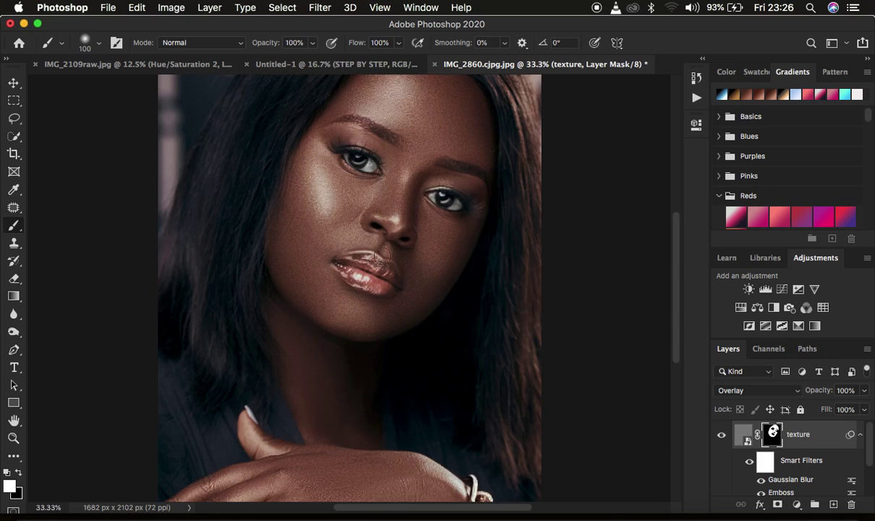
Step: Reopen the texture layer's Gaussian Blur smart filter and set its radius to 0.5 pixels
scroll(543, 331, "up", 4)
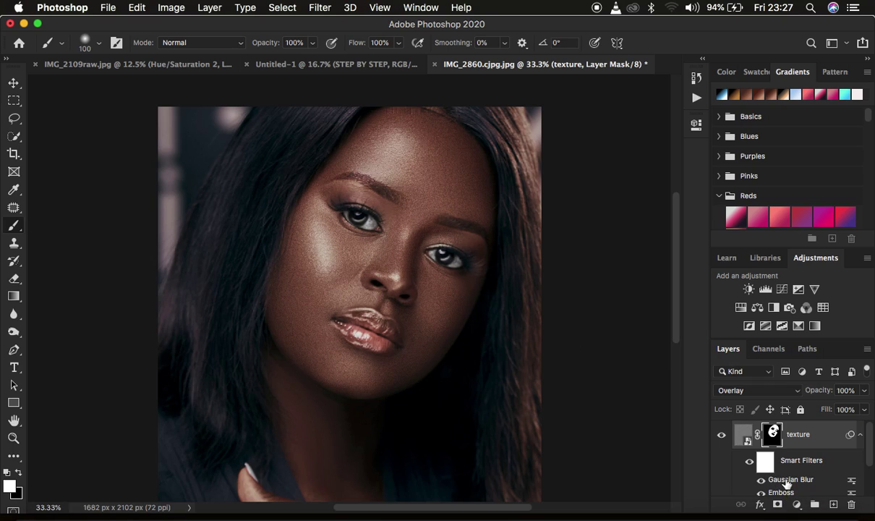
key("super+2")
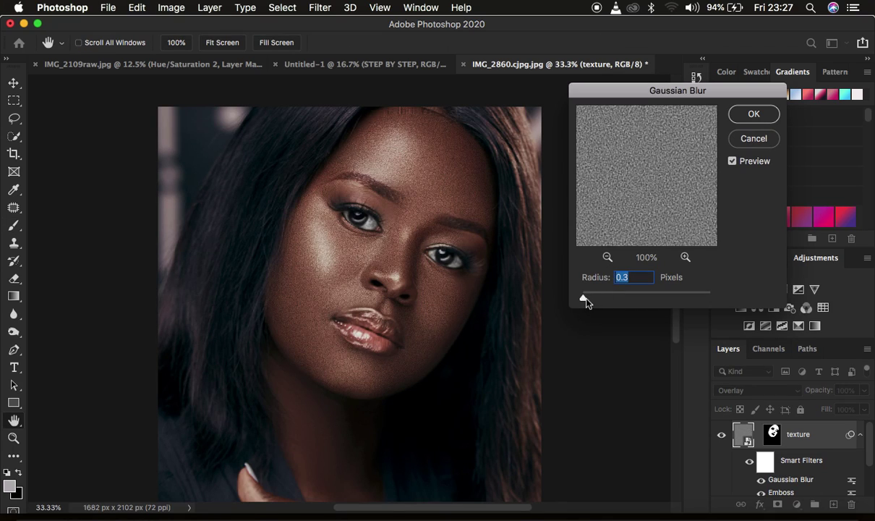
left_click(586, 297)
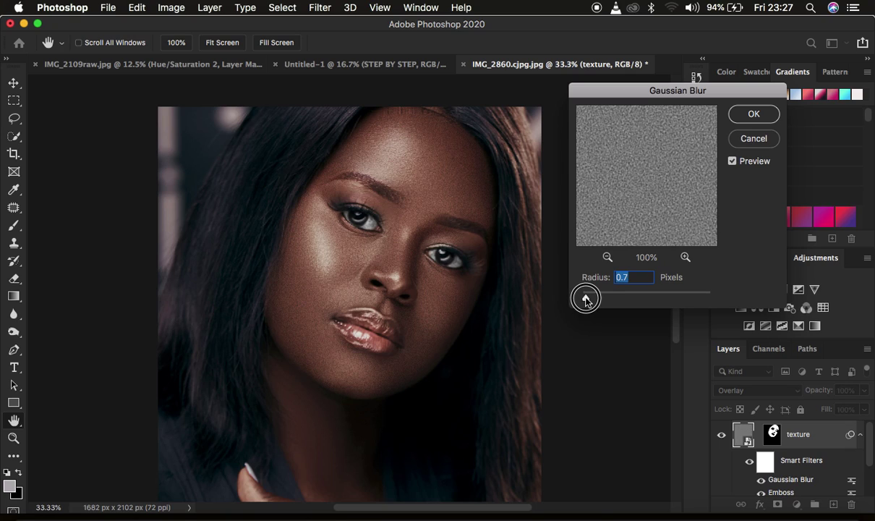
left_click(586, 298)
left_click_drag(586, 299, 585, 298)
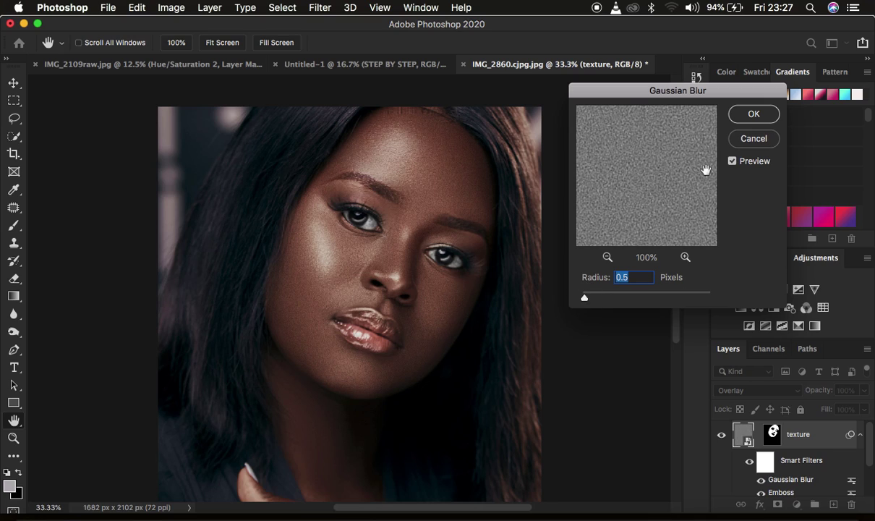
left_click(744, 117)
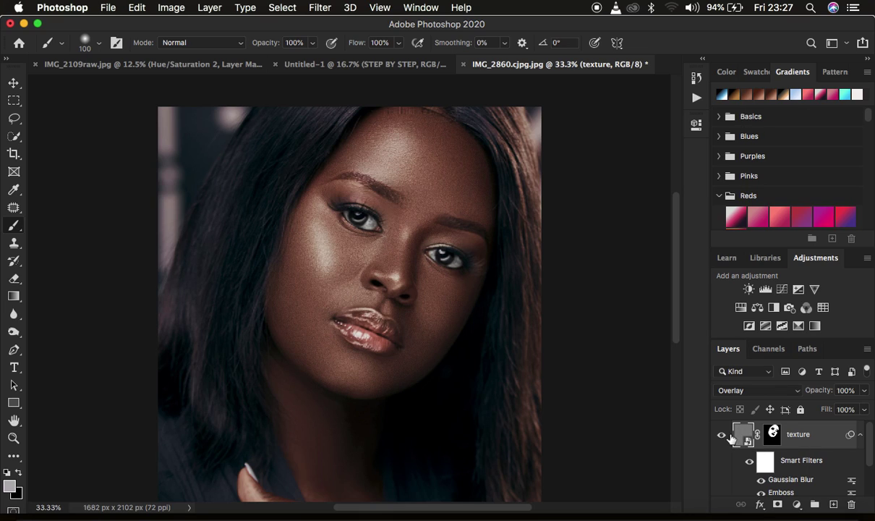
Step: Compare the portrait with the texture layer hidden and shown, examining the skin both close up and in the full view
key("super+minus")
key("super+minus")
key("super+plus")
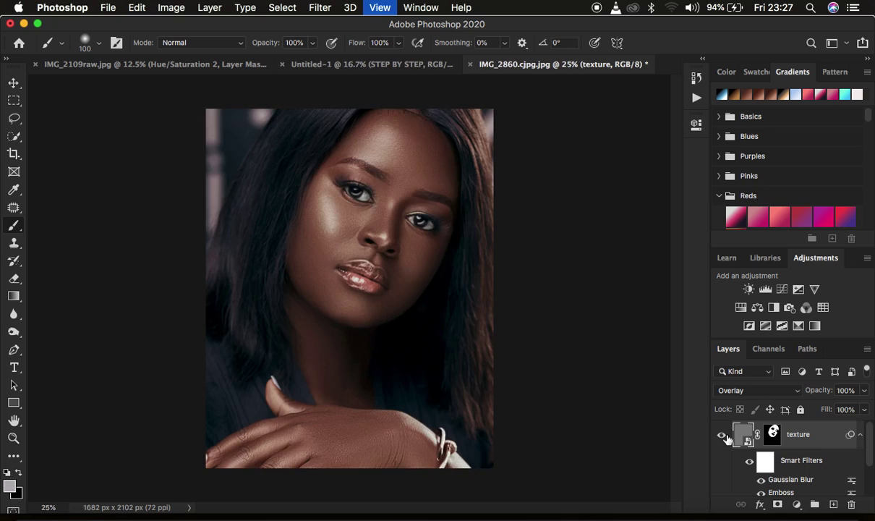
key("super+plus")
key("super+plus")
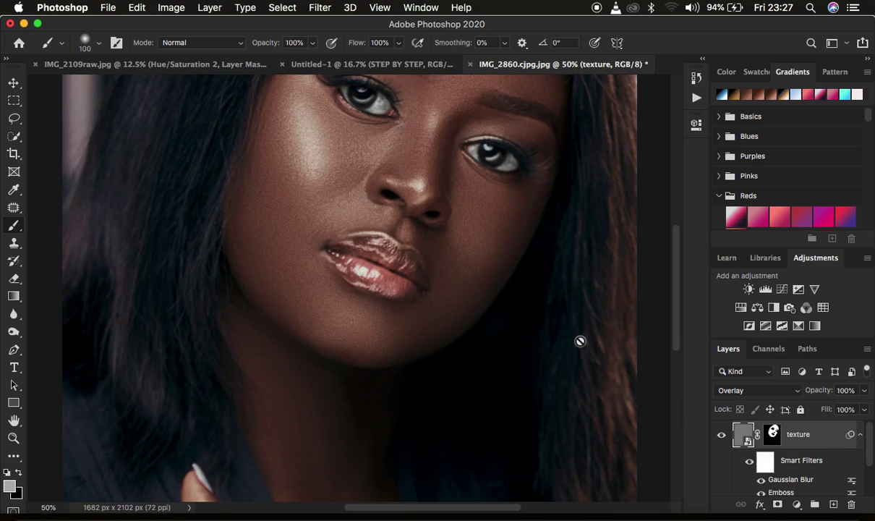
scroll(580, 341, "up", 3)
left_click(723, 437)
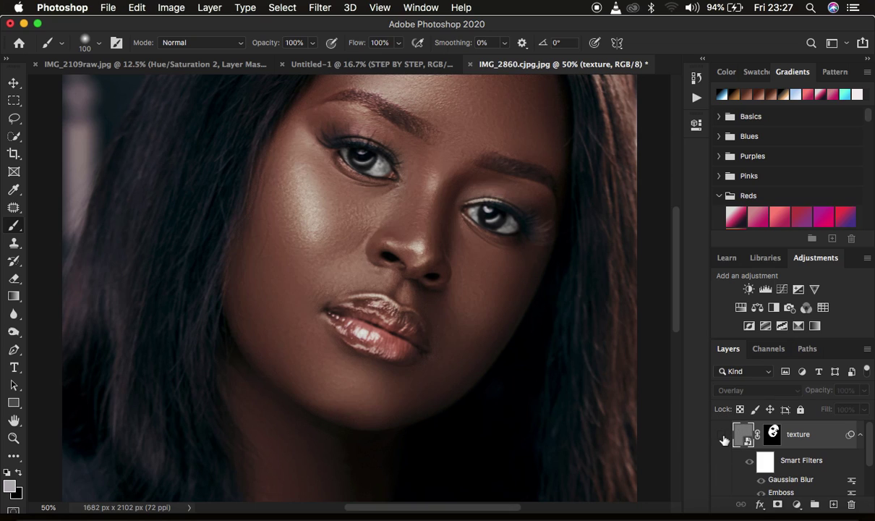
left_click(723, 437)
left_click(723, 437)
left_click(723, 437)
left_click(722, 436)
left_click(723, 437)
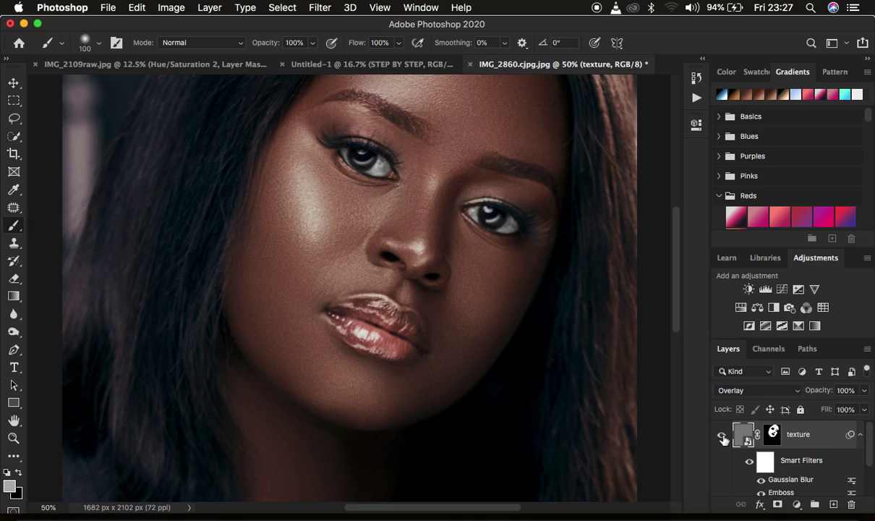
left_click(723, 436)
key("super+minus")
key("super+minus")
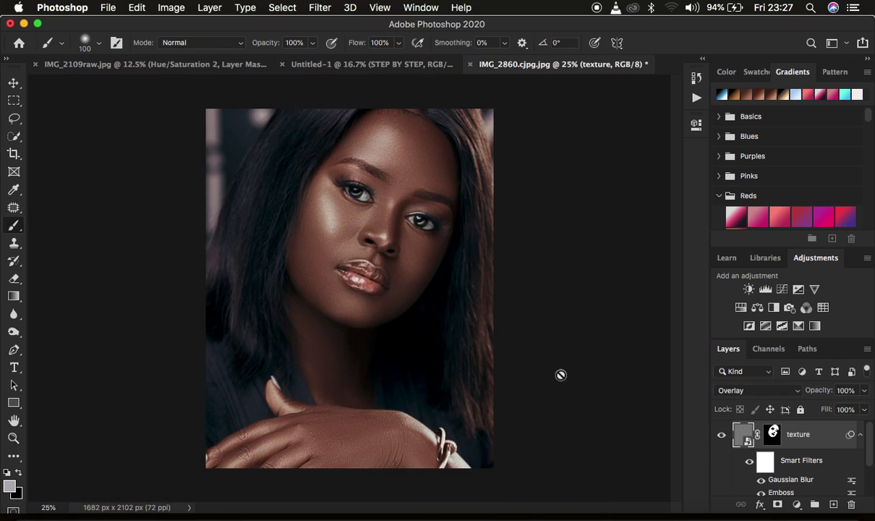